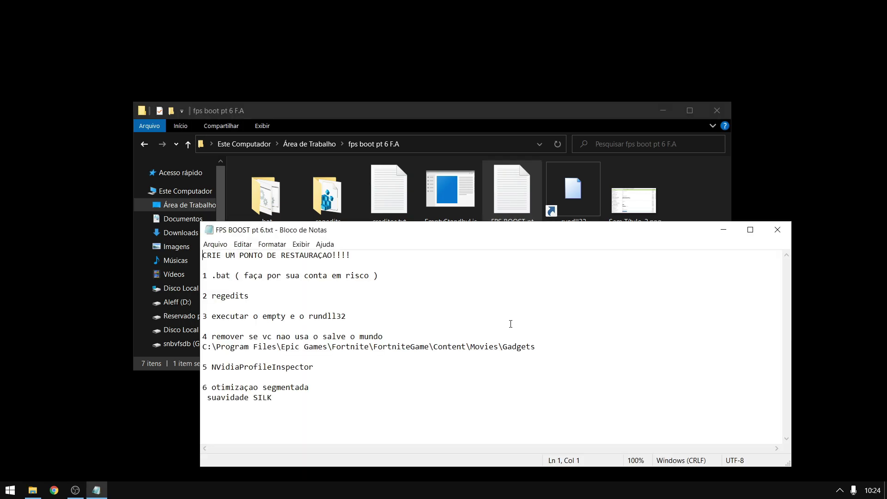
click(526, 280)
key(super)
text(p)
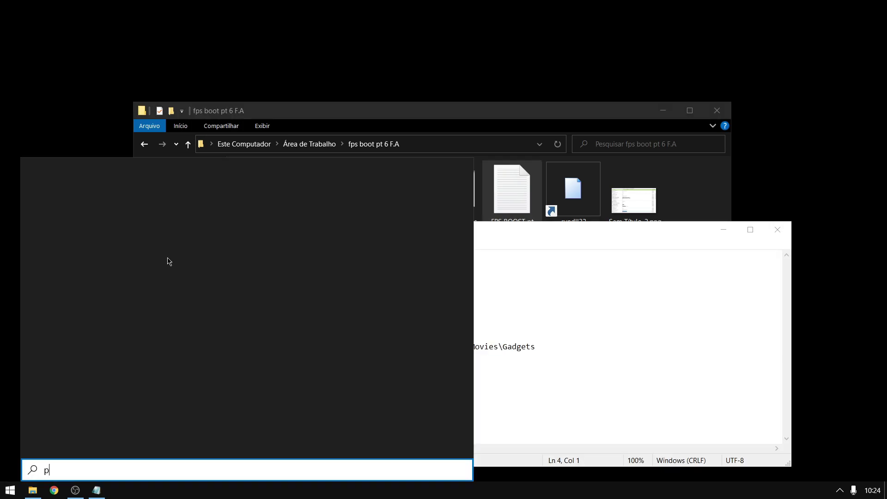
text(onto)
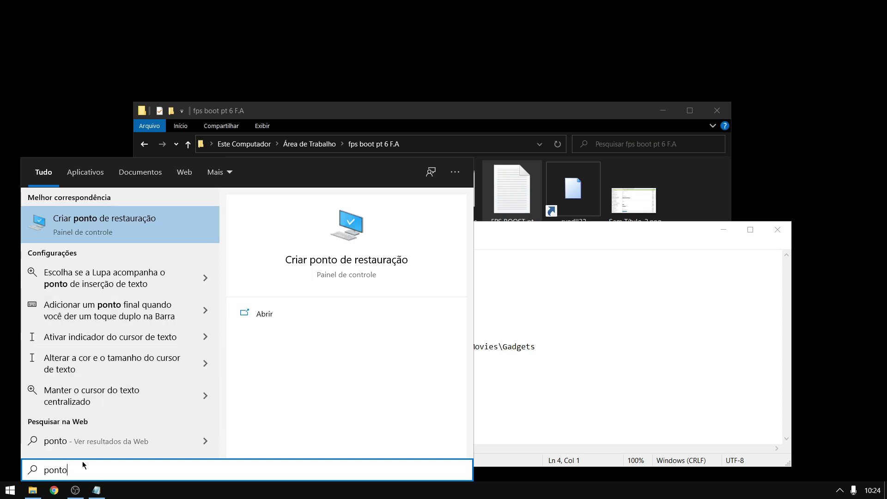
Open the computer's properties and bring up the system protection settings through the advanced system settings
click(32, 490)
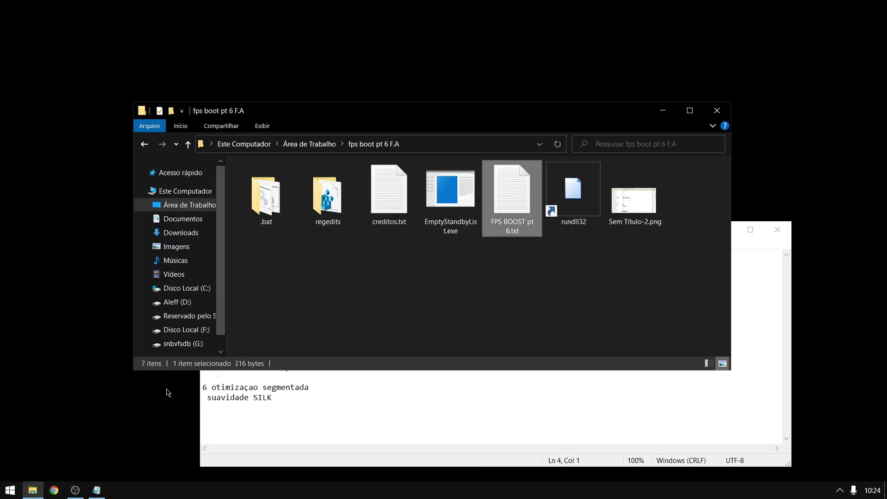
right_click(187, 197)
click(279, 350)
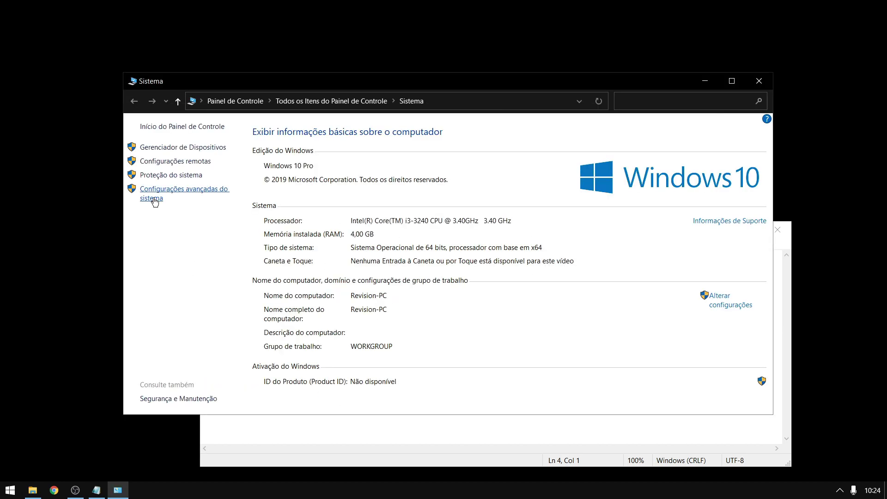
click(155, 199)
click(202, 59)
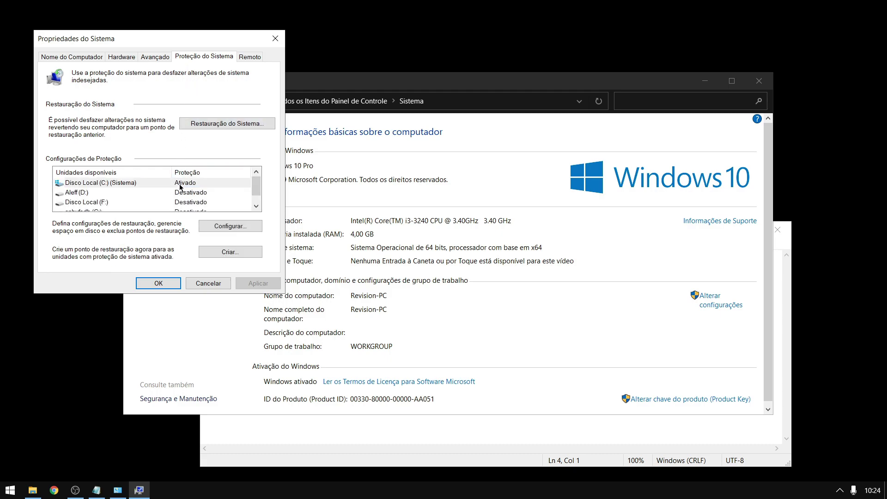
View the restore point creation prompt for system drive C: and dismiss it without creating one
click(186, 182)
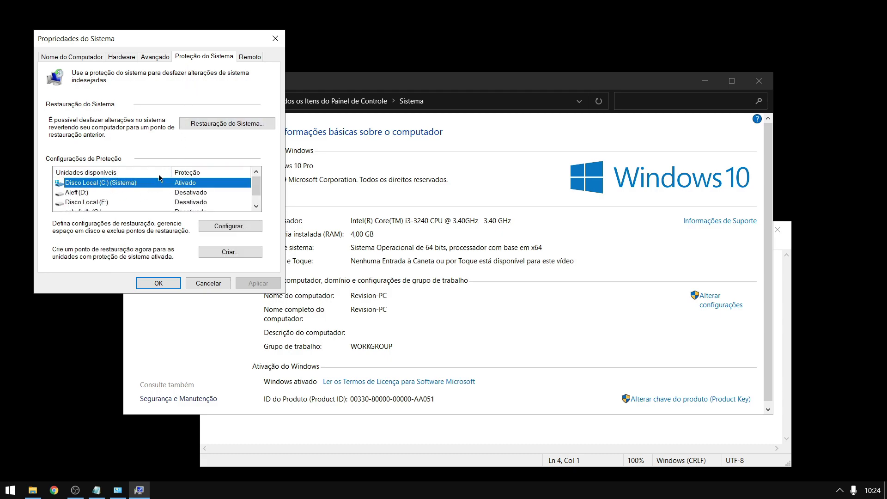
click(230, 252)
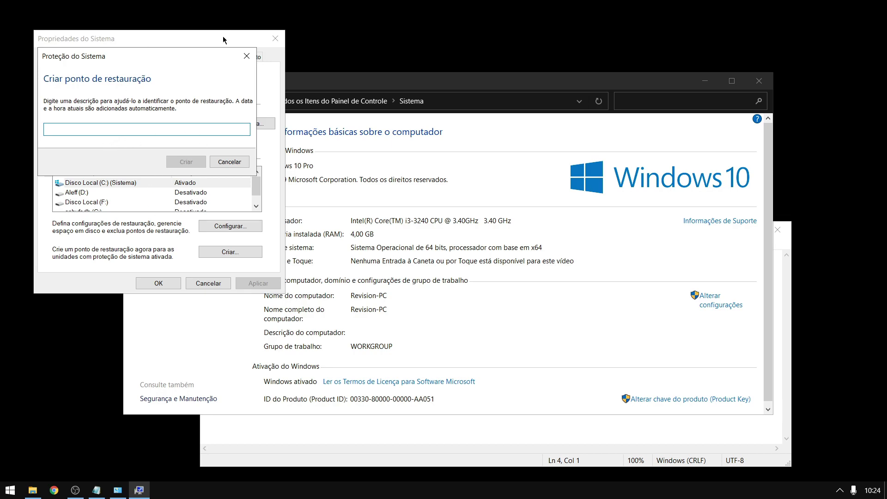
click(247, 57)
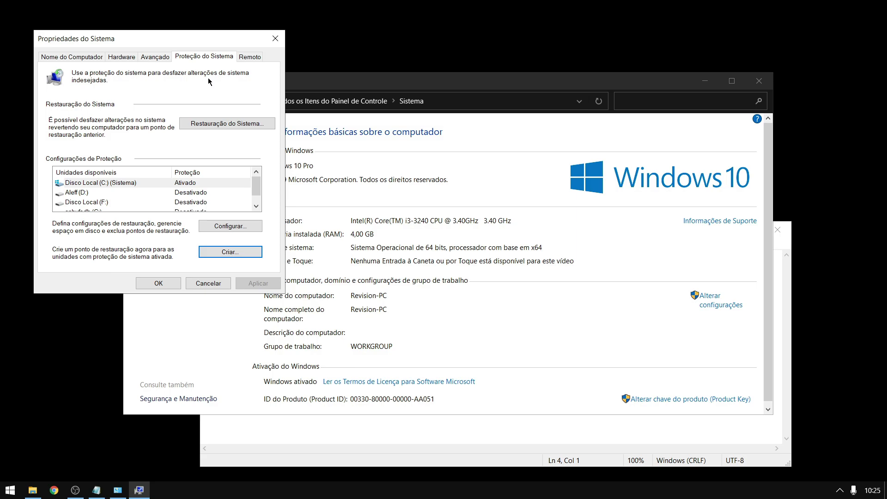
Review the available restore points in System Restore with additional points shown, and close all the system windows without restoring
click(217, 124)
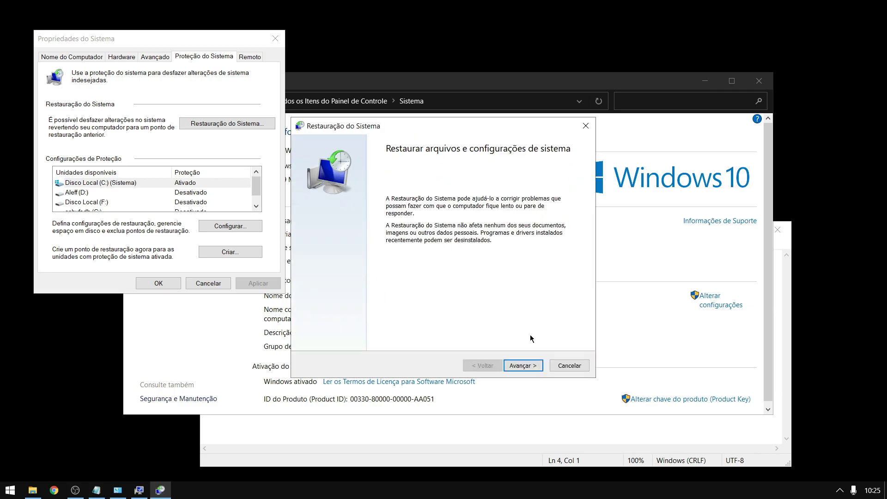
click(523, 366)
click(307, 331)
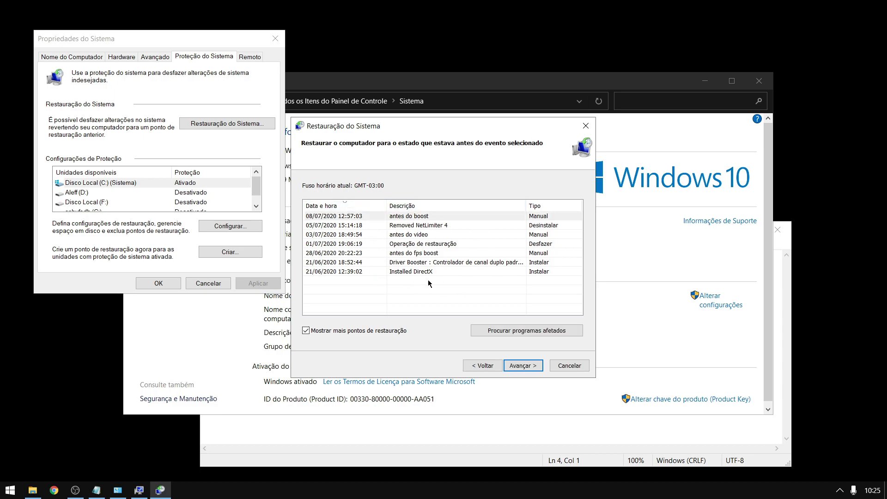
click(419, 227)
key(Down)
key(Down)
click(421, 217)
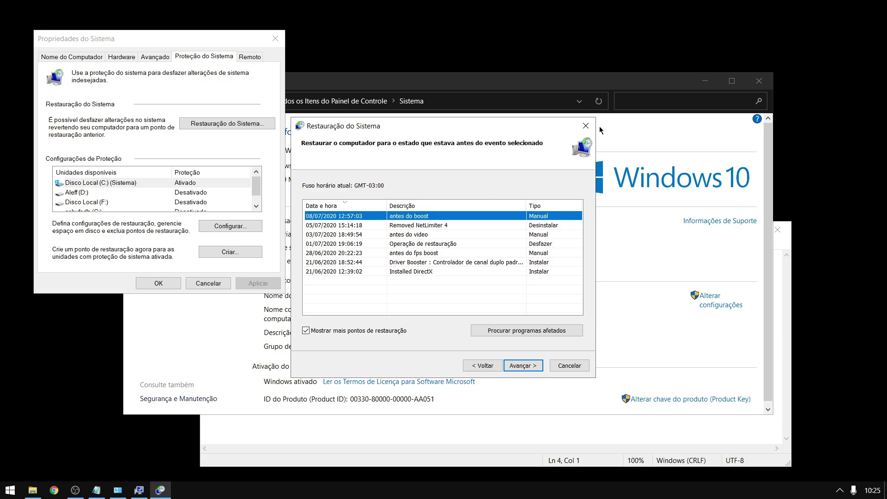
click(586, 126)
click(275, 38)
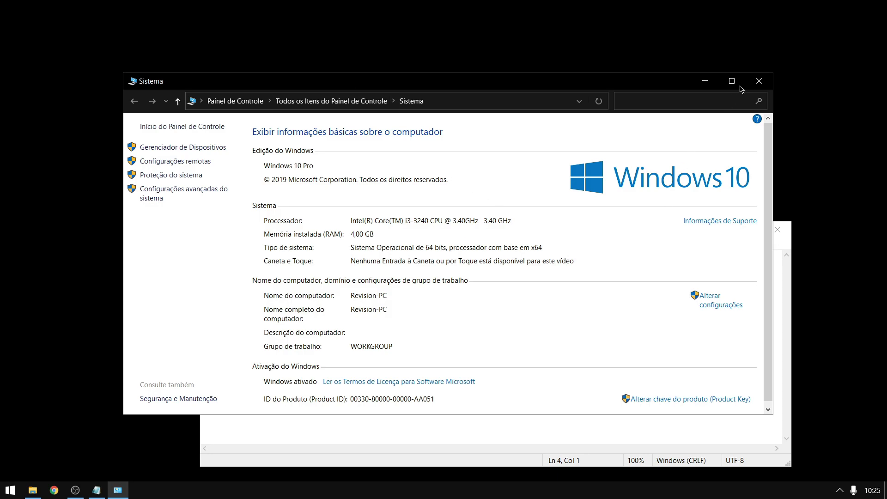
click(760, 82)
Read the checklist in FPS BOOST pt 6.txt, examining the at-your-own-risk note on the .bat item
click(629, 394)
drag(341, 335, 250, 297)
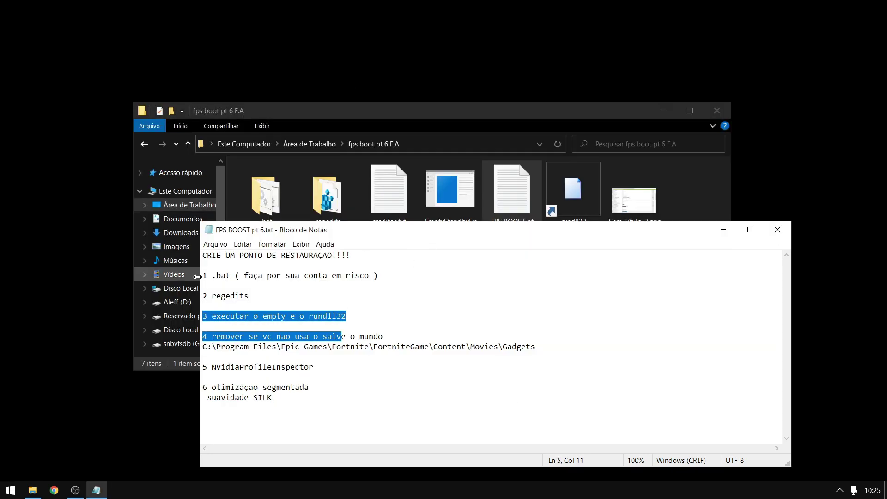
drag(203, 276, 318, 276)
drag(231, 276, 303, 278)
drag(245, 280, 310, 280)
double_click(247, 279)
click(247, 278)
click(344, 284)
drag(370, 278, 245, 276)
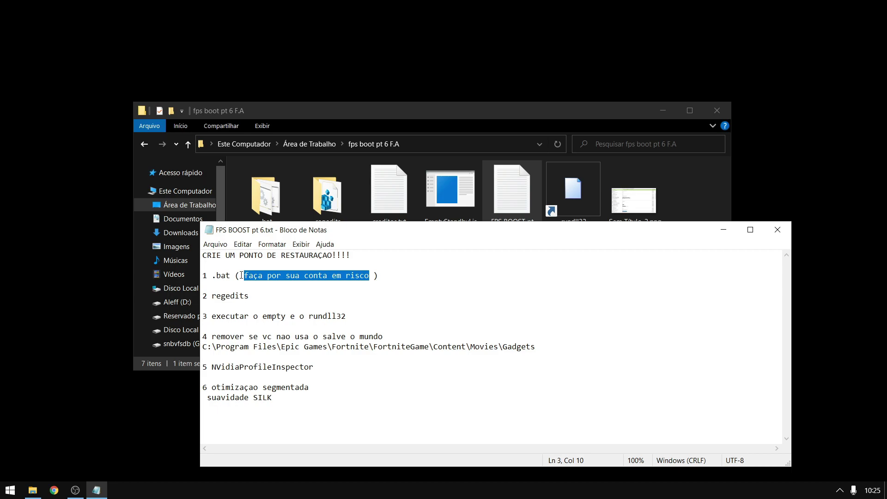
drag(243, 280, 289, 282)
click(293, 282)
click(354, 278)
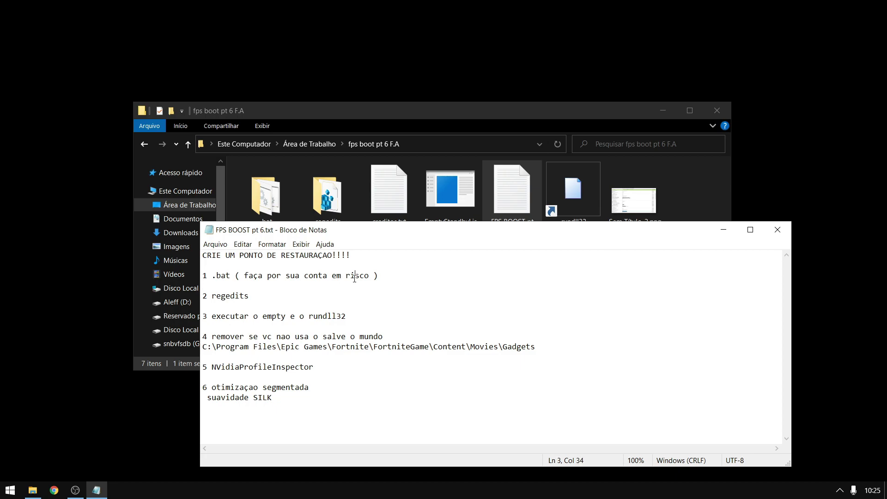
double_click(355, 277)
drag(341, 277, 295, 277)
drag(379, 279, 300, 277)
drag(374, 278, 390, 270)
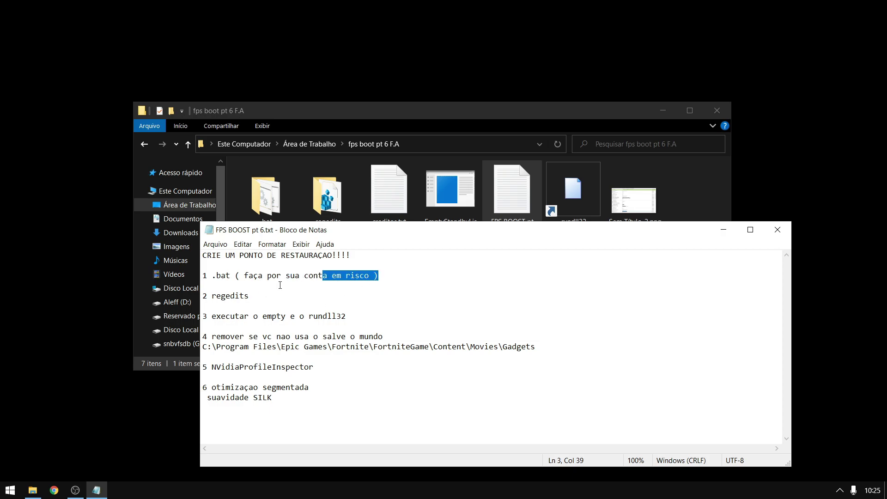
Move the notes window out of the way and open the .bat folder to look over its script files
drag(543, 234, 541, 348)
click(378, 260)
click(250, 189)
double_click(250, 189)
drag(397, 310, 343, 277)
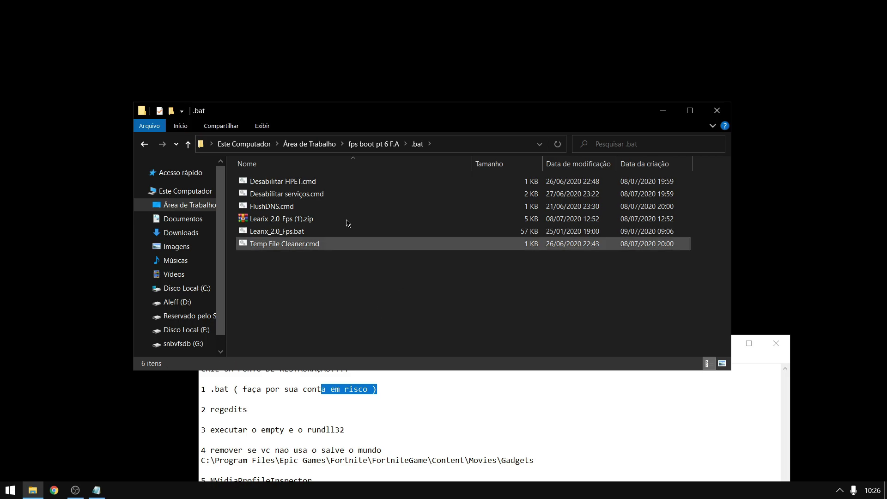
click(350, 183)
click(354, 203)
click(354, 195)
click(350, 232)
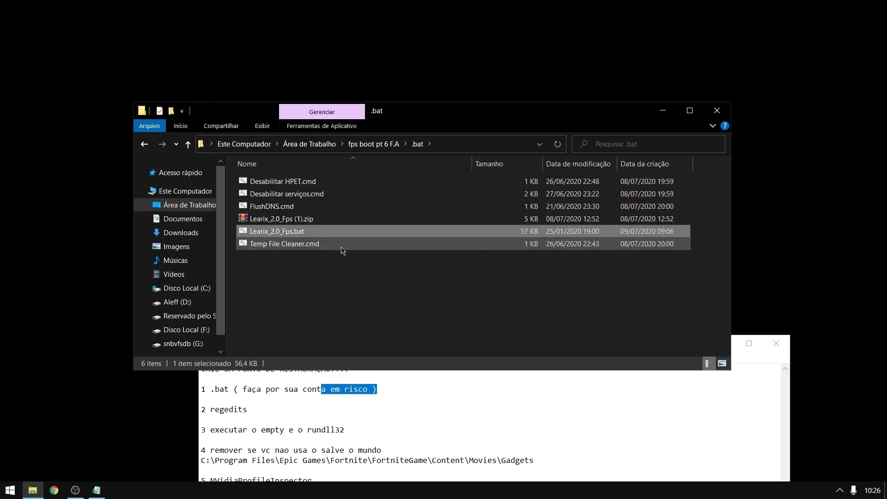
Run Temp File Cleaner.cmd as administrator and dismiss its console once the cleanup ends
click(341, 244)
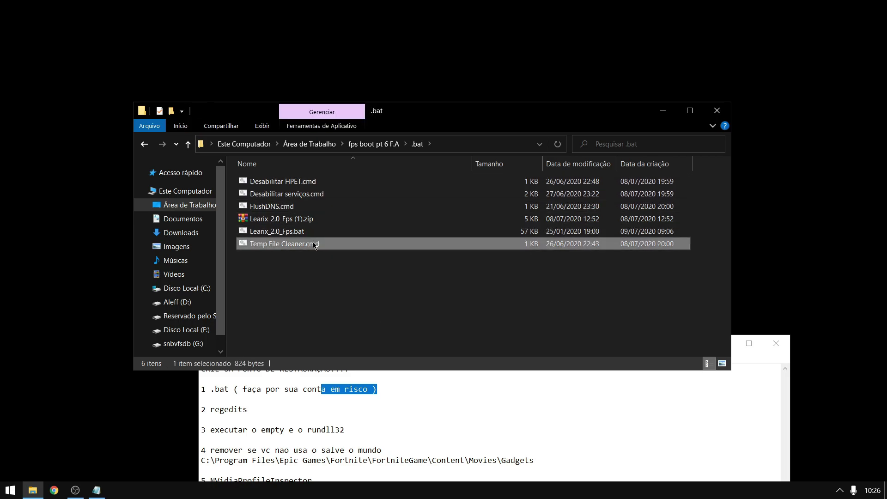
right_click(325, 240)
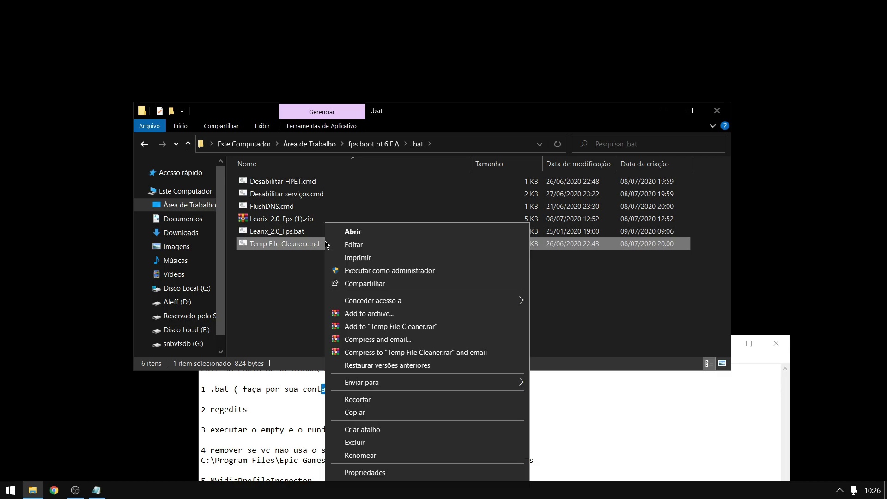
click(391, 273)
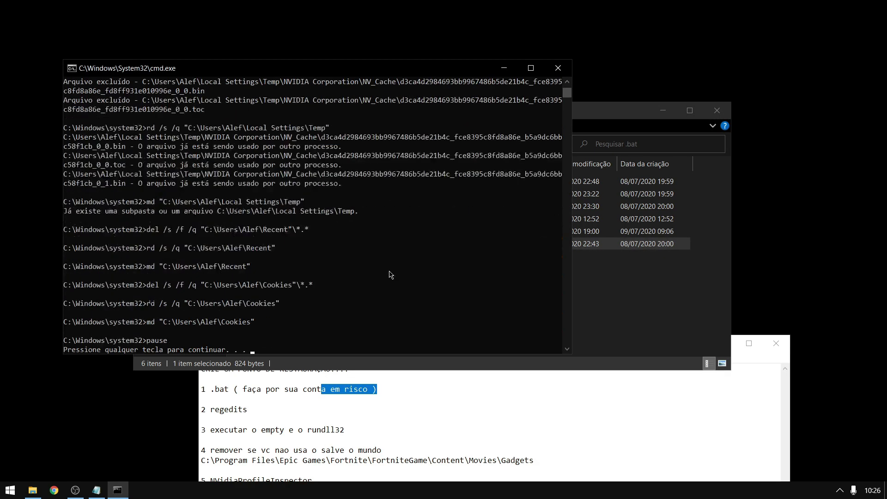
key(Return)
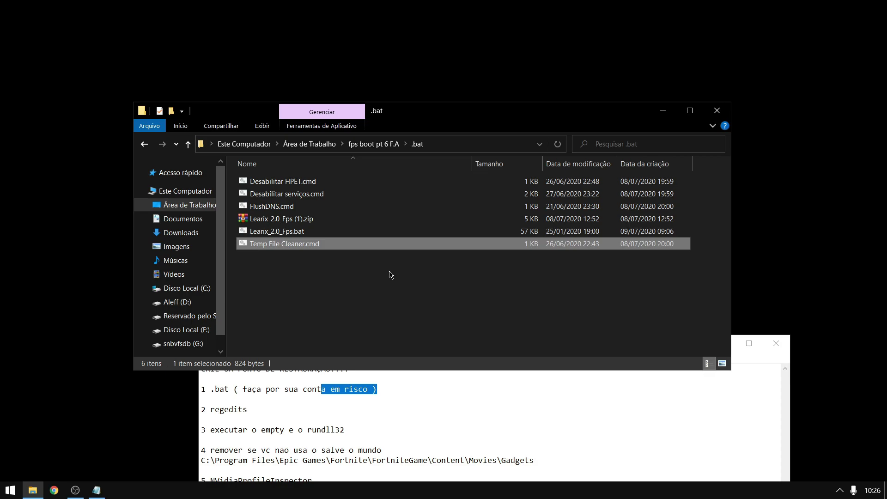
click(347, 164)
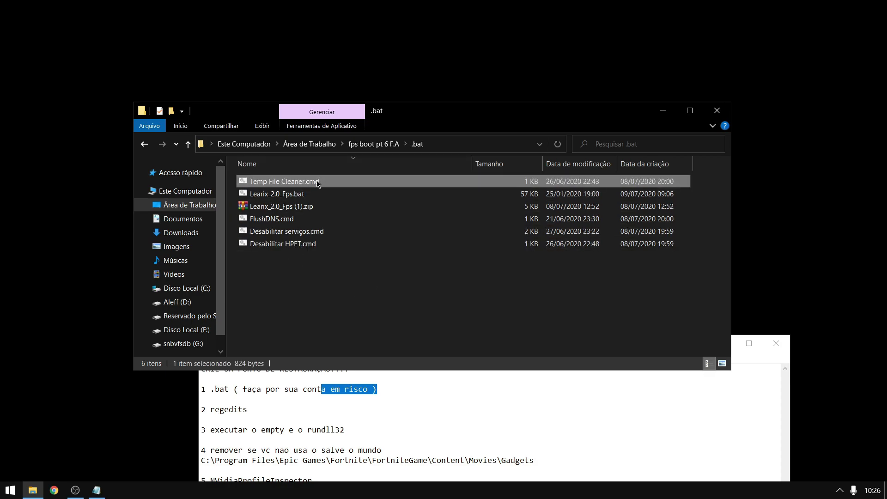
click(353, 164)
drag(367, 275, 356, 226)
click(312, 221)
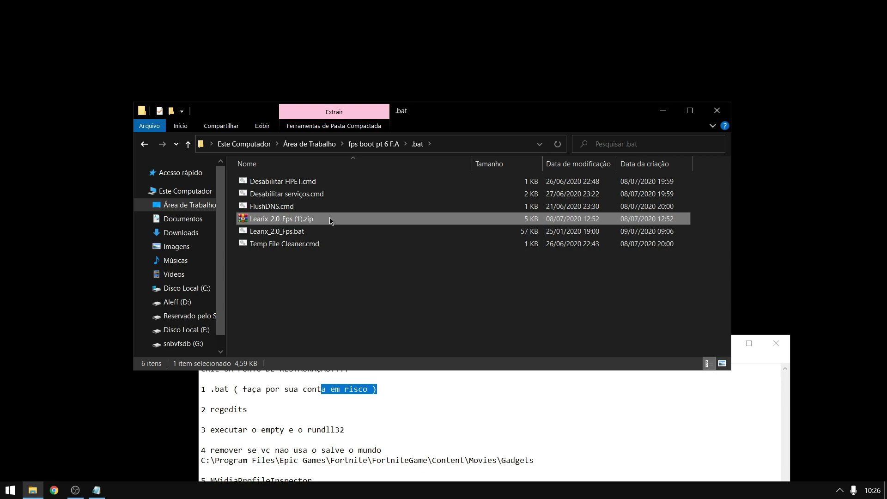
Run Learix_2.0_Fps.bat as administrator, view its Fps Tweaks options, and close it without applying any
click(316, 232)
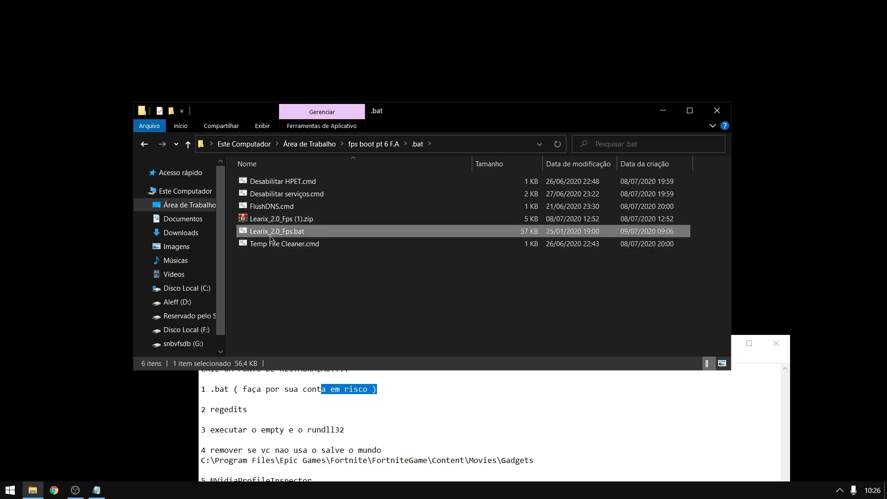
right_click(316, 231)
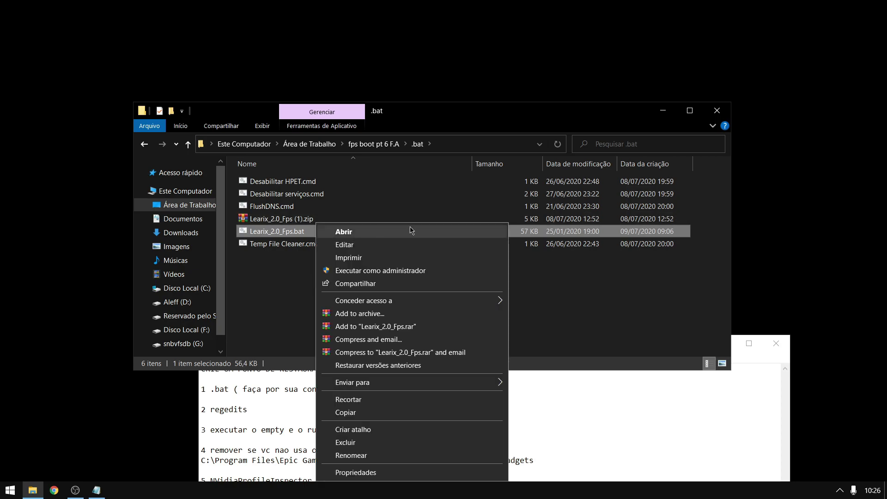
click(425, 271)
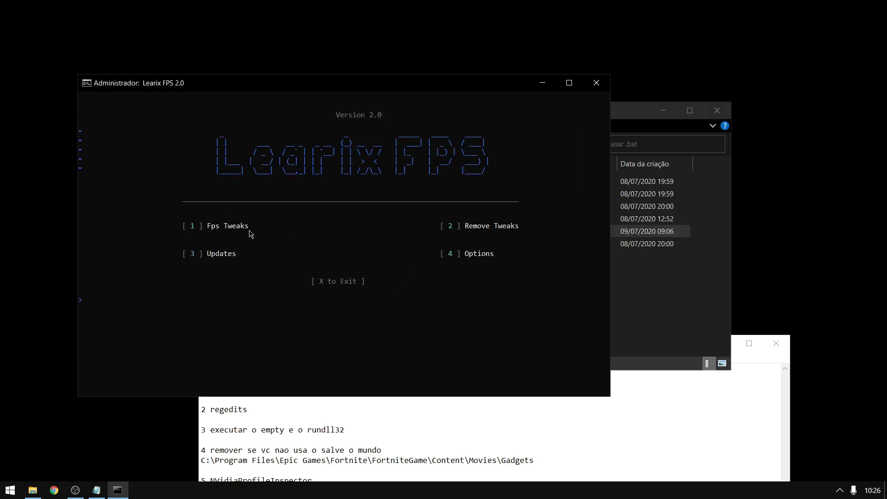
text(1)
key(Return)
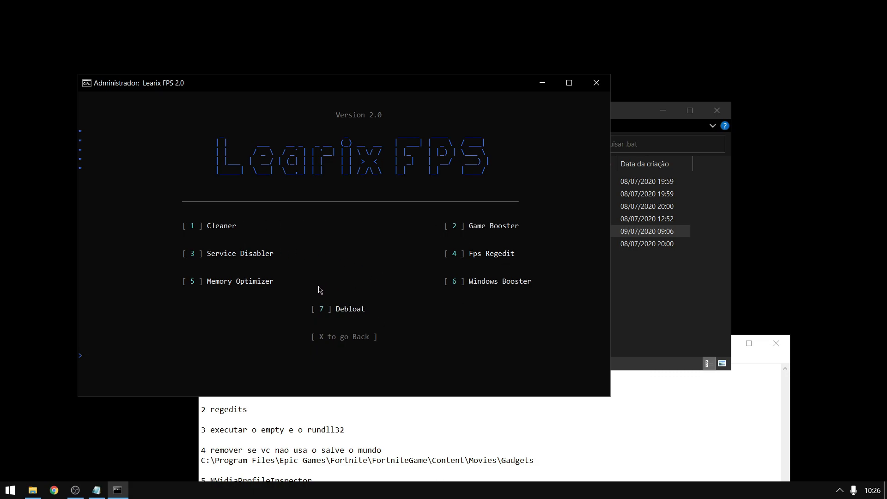
click(595, 85)
Return to the fps boot pt 6 F.A folder and open the regedits folder
drag(571, 339, 402, 195)
key(alt+Left)
drag(478, 319, 406, 297)
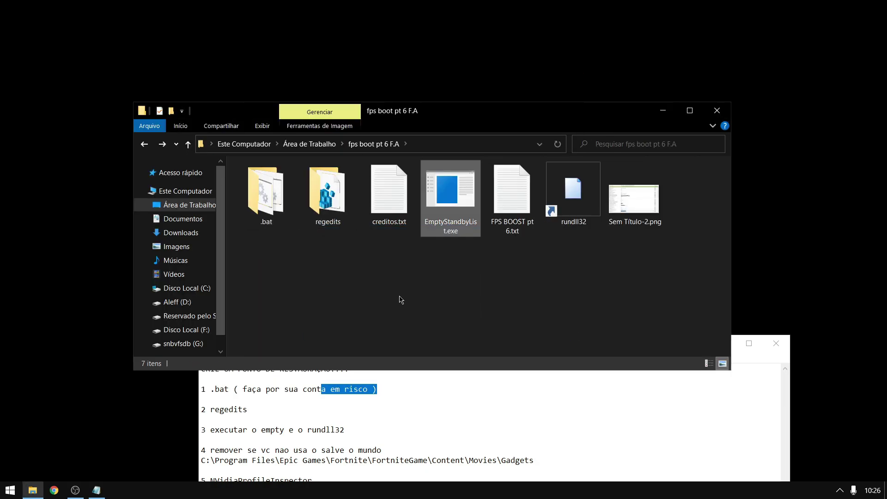
click(318, 200)
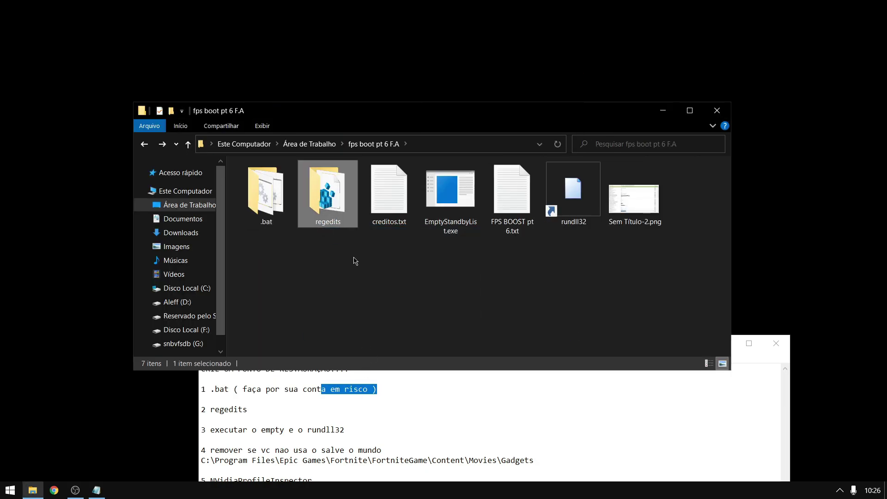
double_click(328, 194)
drag(470, 287, 343, 186)
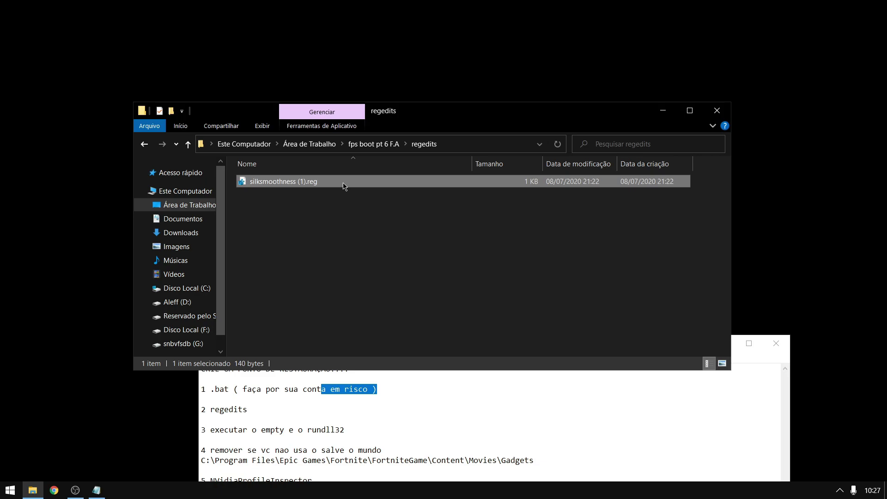
drag(375, 241, 459, 163)
drag(445, 226, 415, 216)
drag(365, 184, 405, 210)
drag(442, 247, 392, 170)
click(445, 257)
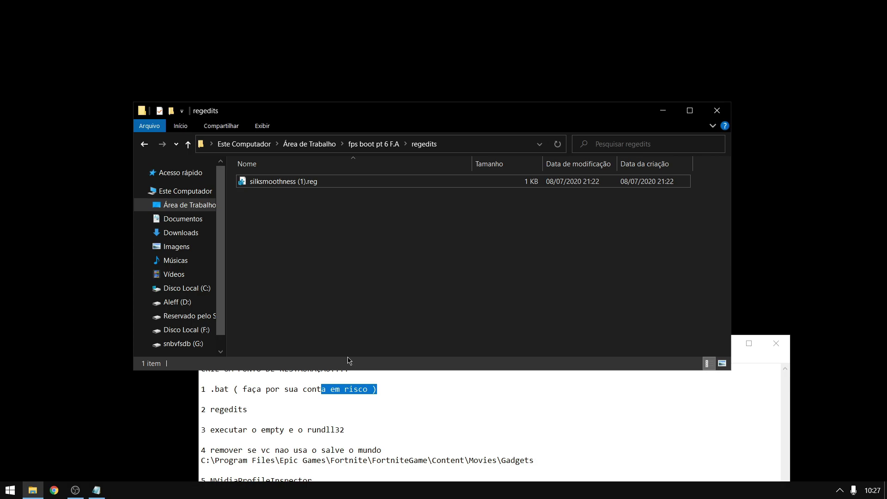
drag(460, 230, 425, 282)
Open the NVIDIA Control Panel from the desktop
right_click(65, 369)
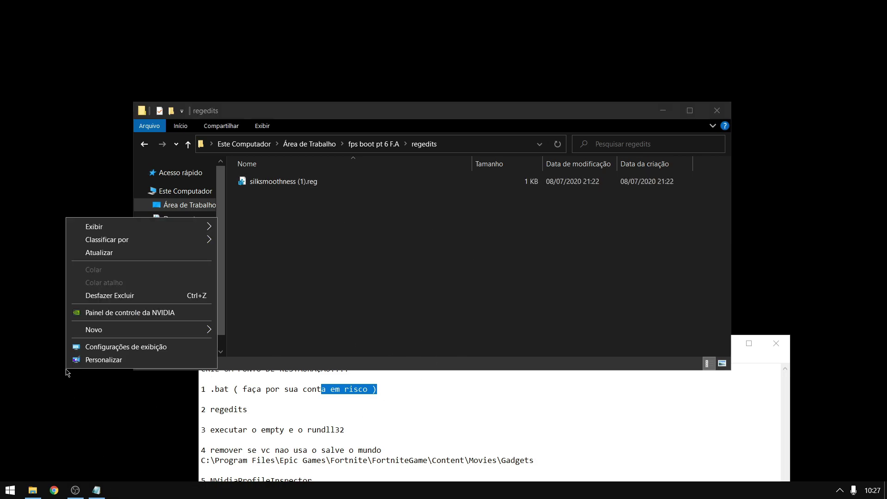
click(182, 313)
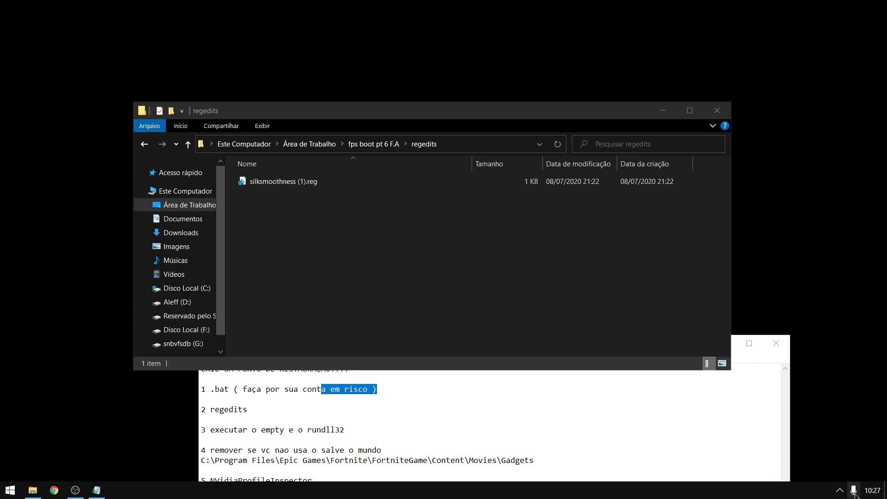
click(841, 490)
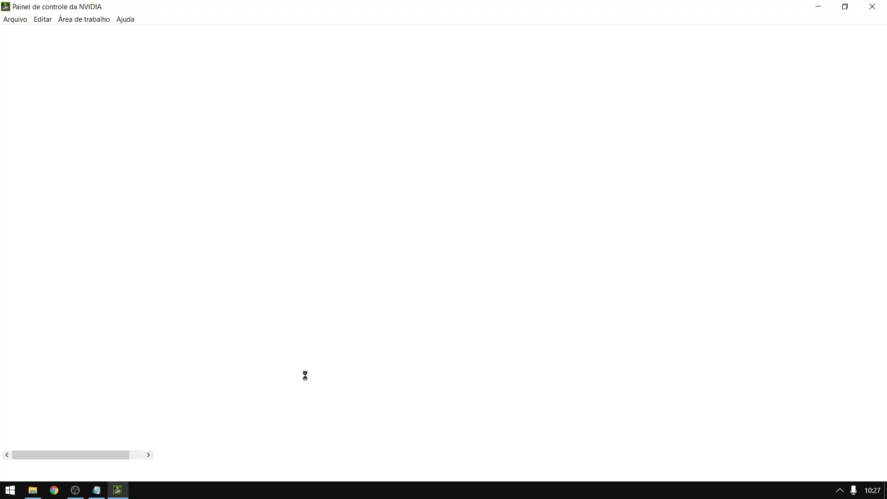
Set Suavidade SILK to Ultra and return it to Alto in the global 3D settings
drag(436, 168, 446, 251)
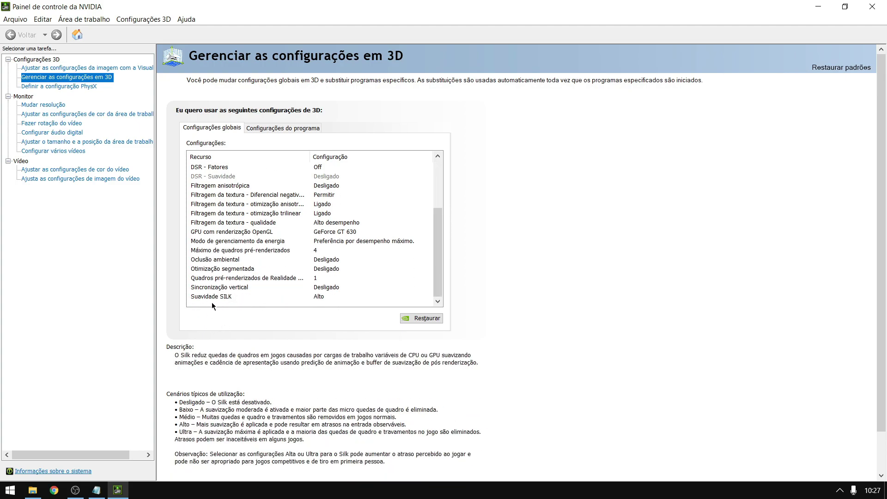
click(223, 298)
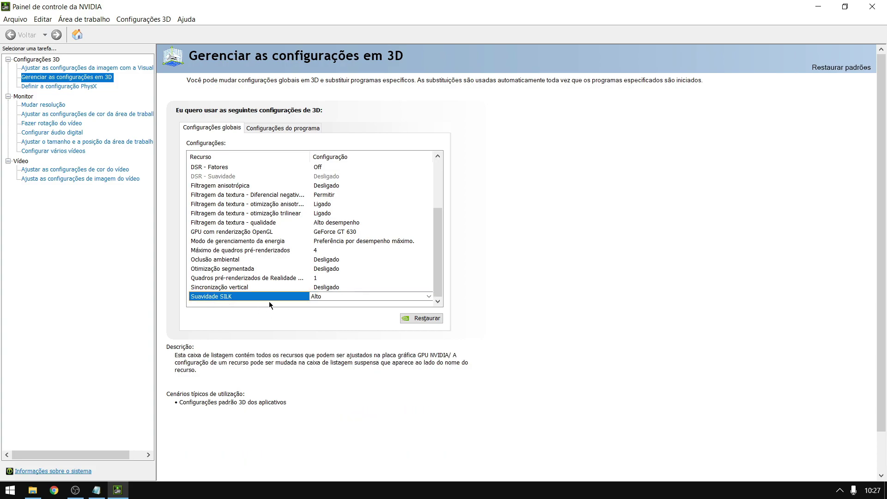
click(375, 296)
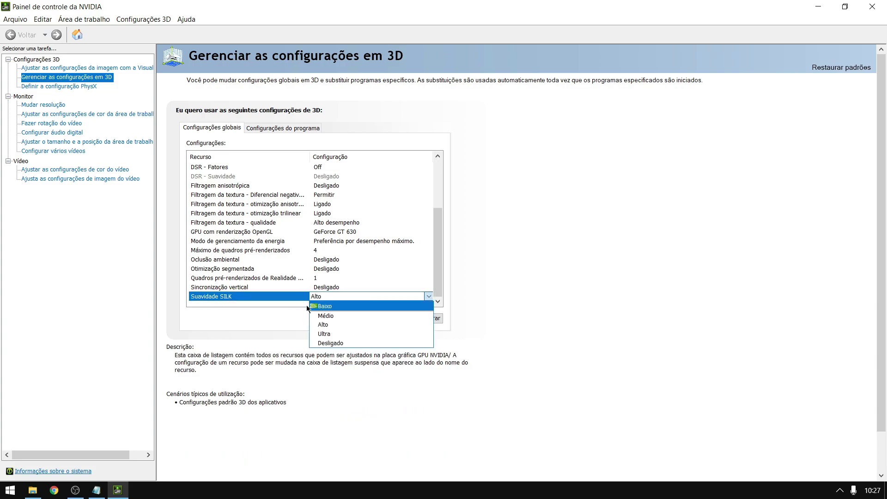
click(328, 334)
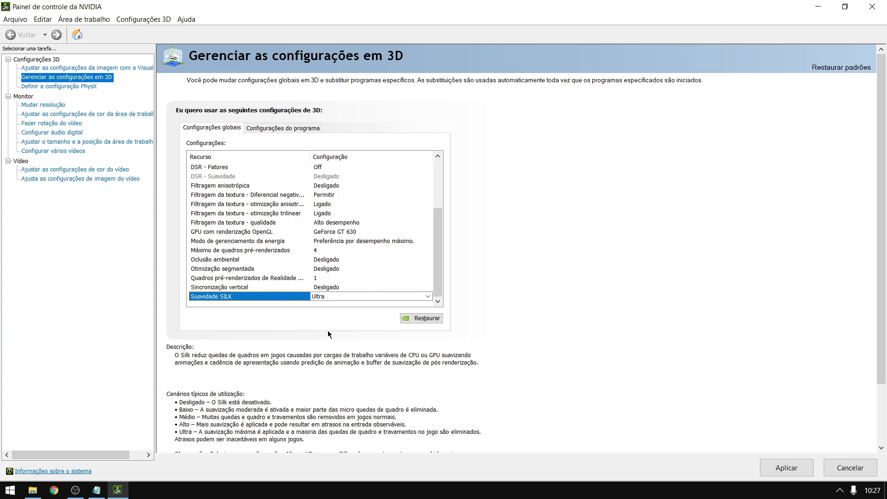
click(408, 296)
click(354, 311)
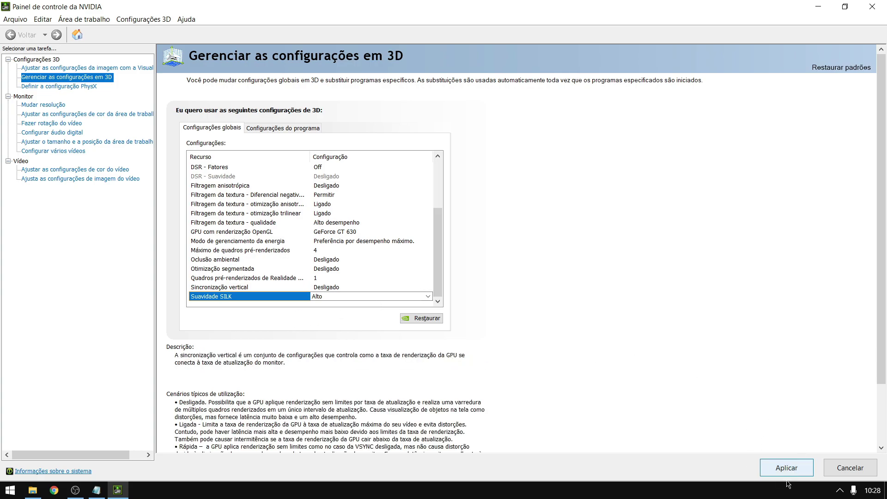
View the available options for Otimização segmentada in the global 3D settings without changing the setting
drag(439, 239, 437, 234)
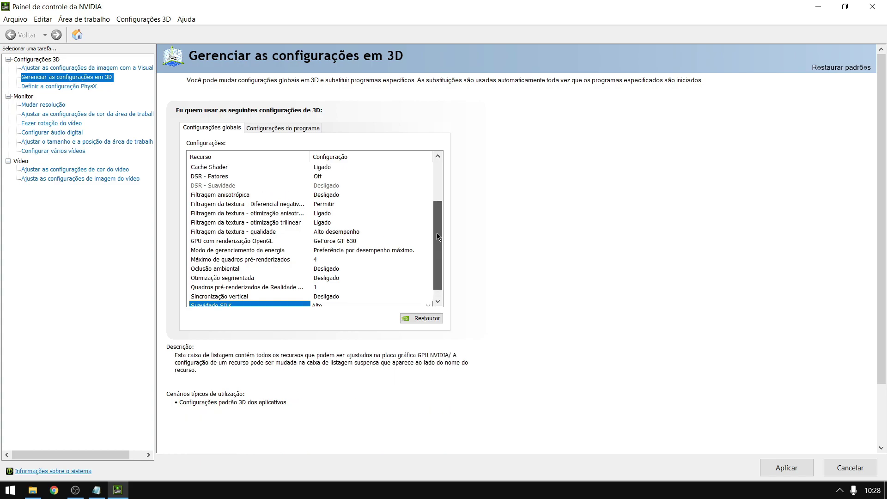
scroll(437, 236, down, 1)
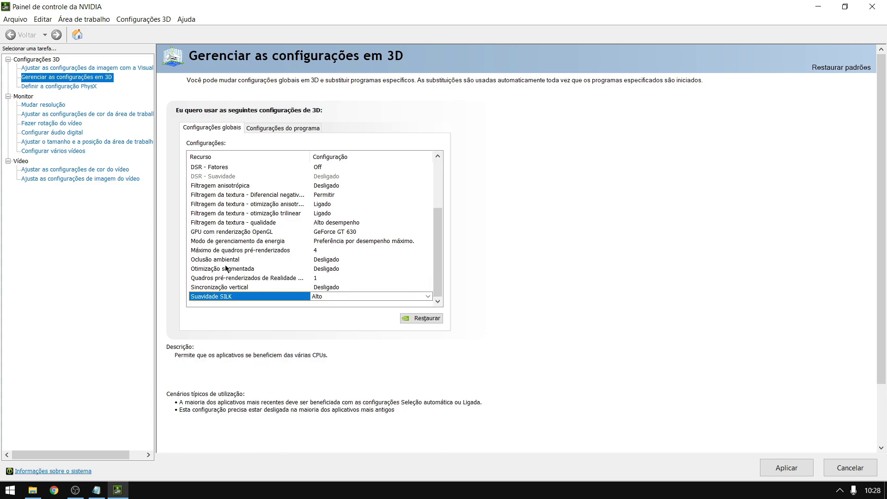
click(425, 275)
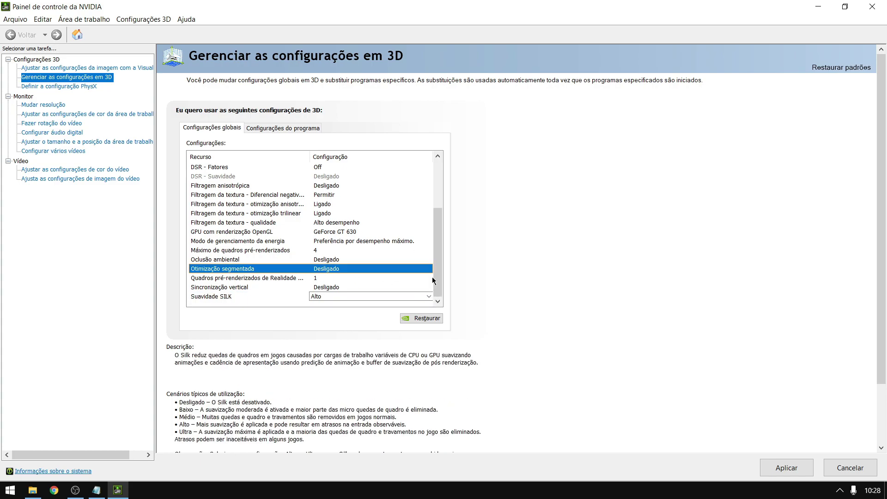
click(376, 269)
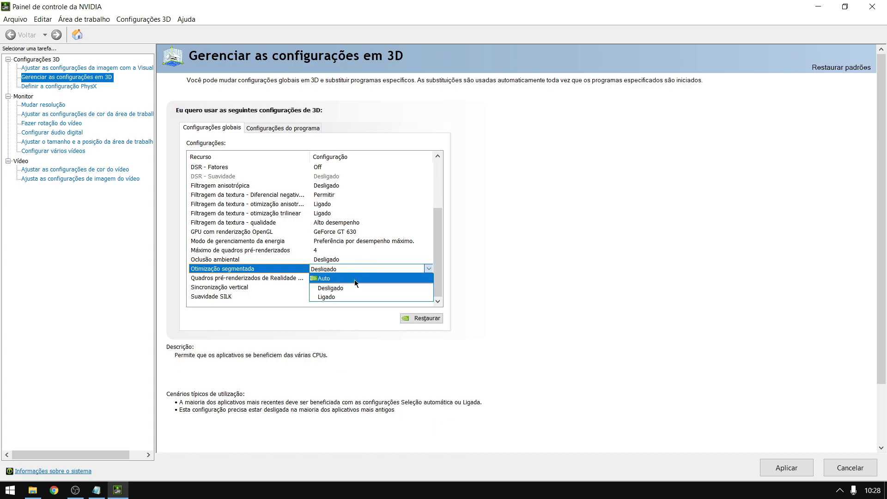
click(437, 248)
Review Cache Shader and the remaining global 3D settings, and close the NVIDIA Control Panel
scroll(438, 240, up, 2)
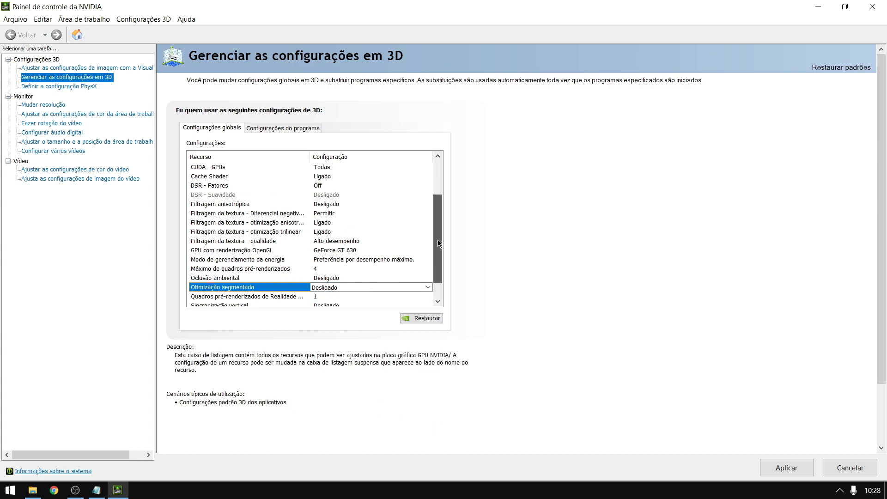
scroll(442, 227, up, 2)
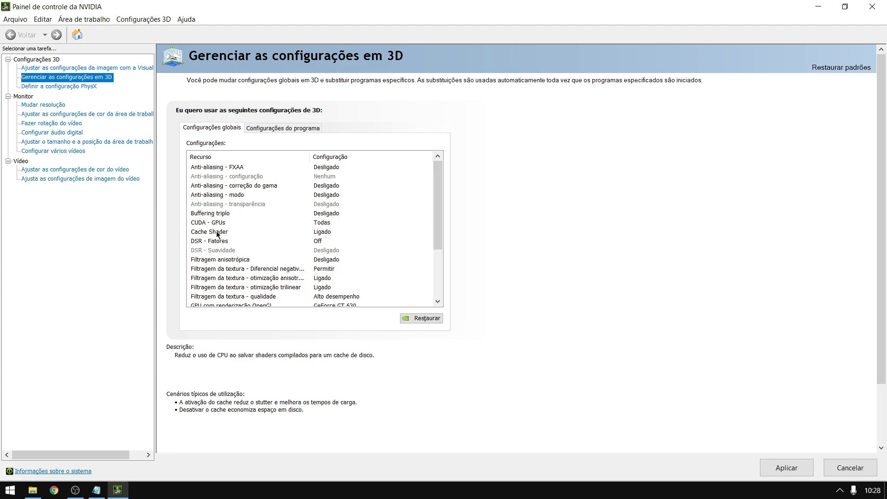
click(345, 233)
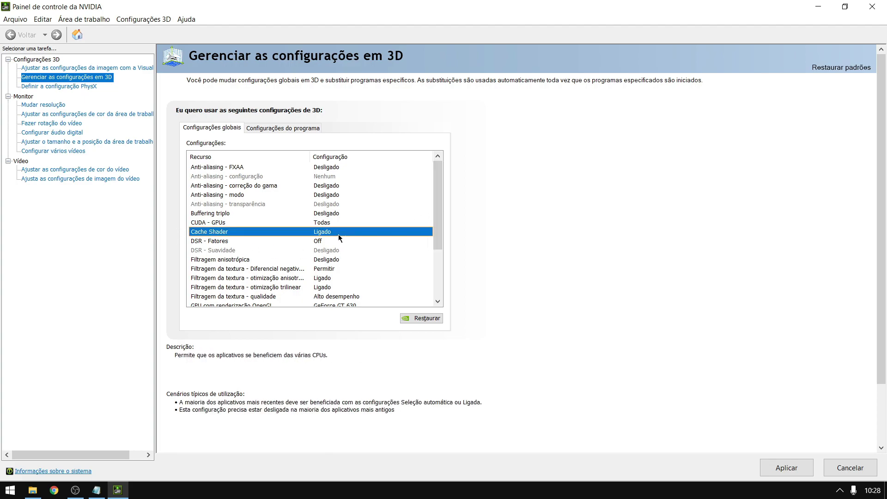
click(338, 234)
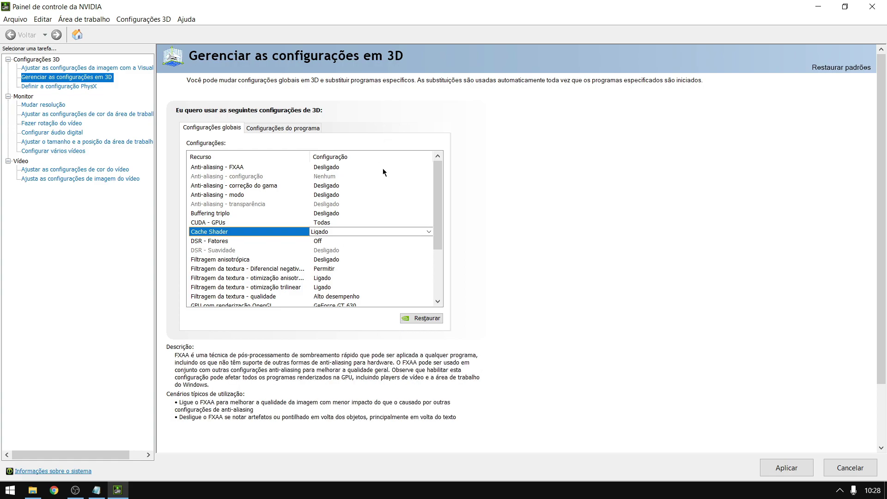
drag(443, 189, 427, 280)
drag(433, 245, 445, 206)
click(874, 6)
Open creditos.txt from the fps boot pt 6 F.A folder, read the credits, and close the file
double_click(400, 214)
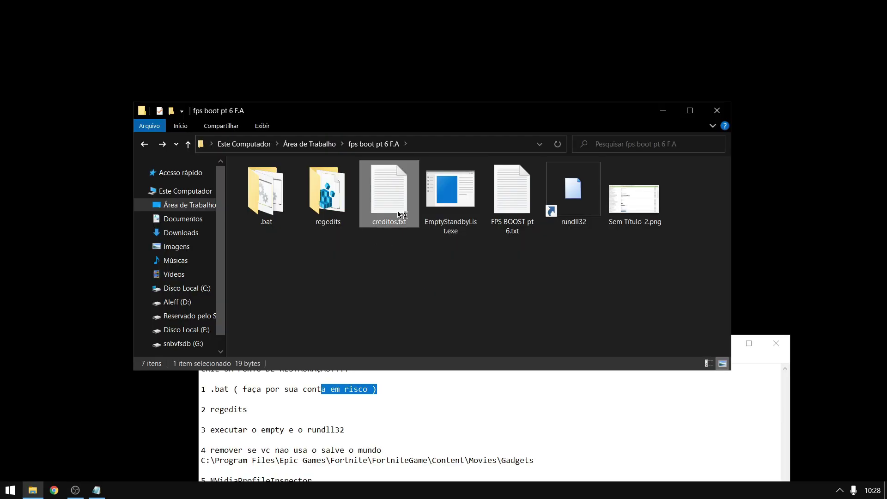
drag(571, 235, 547, 377)
click(467, 211)
click(593, 193)
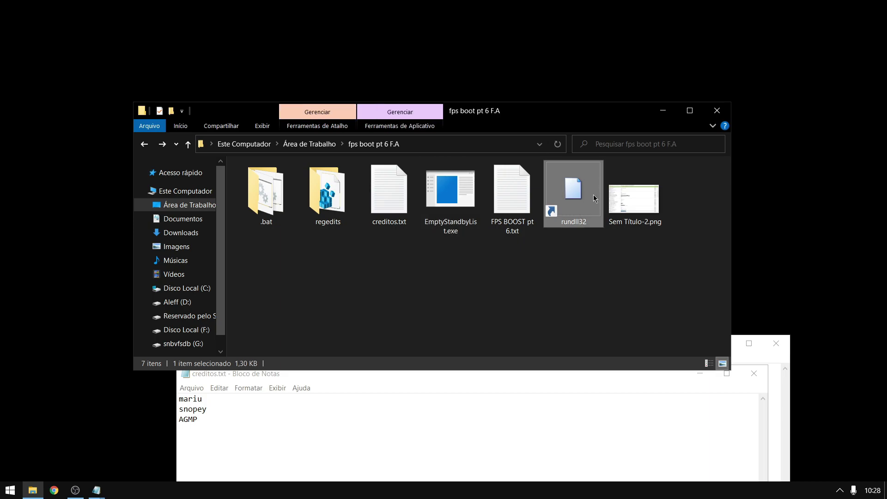
click(566, 293)
click(530, 407)
drag(208, 402, 307, 423)
click(192, 421)
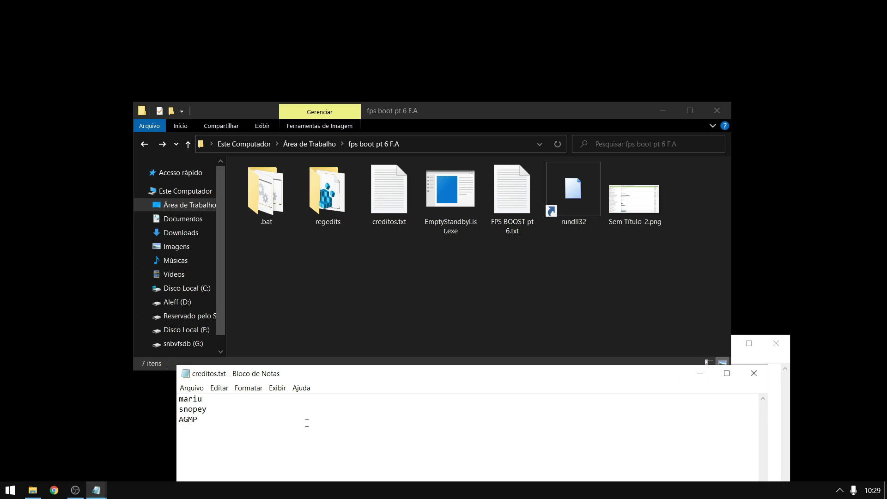
drag(307, 424, 364, 422)
drag(461, 375, 341, 380)
drag(482, 382, 559, 270)
drag(259, 345, 517, 329)
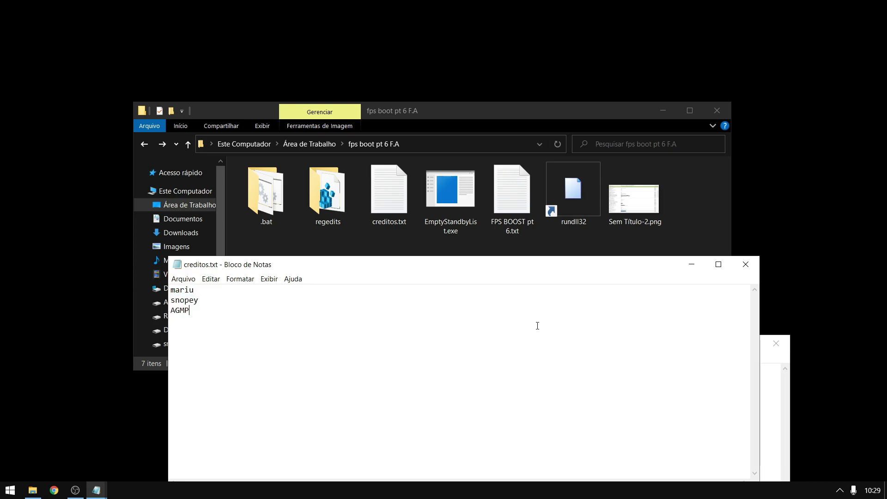
click(746, 264)
Open Task Manager and display the memory performance details
click(450, 195)
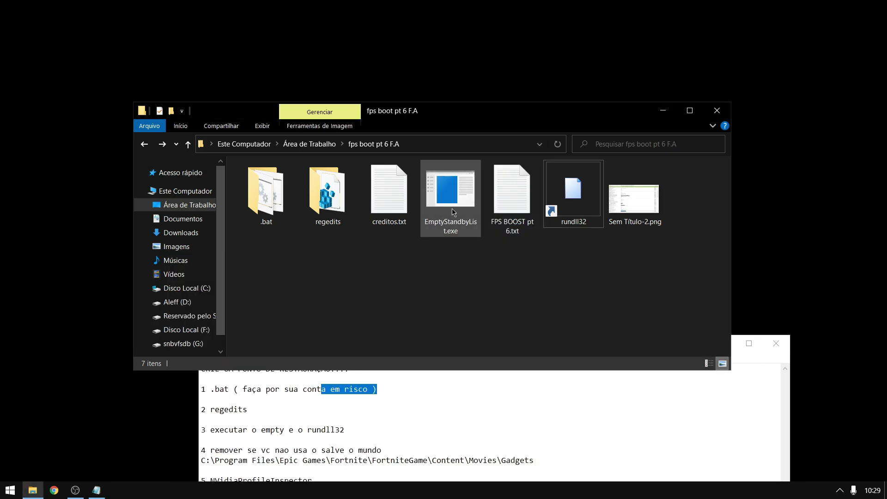
right_click(359, 490)
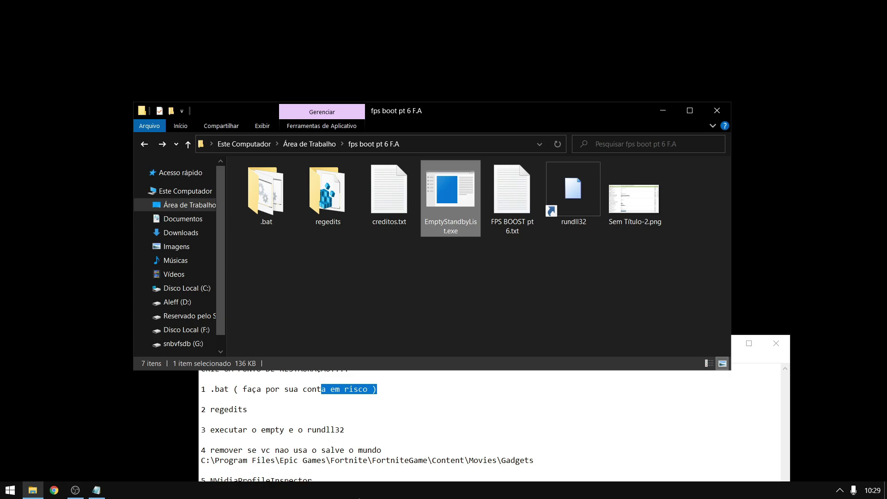
click(462, 443)
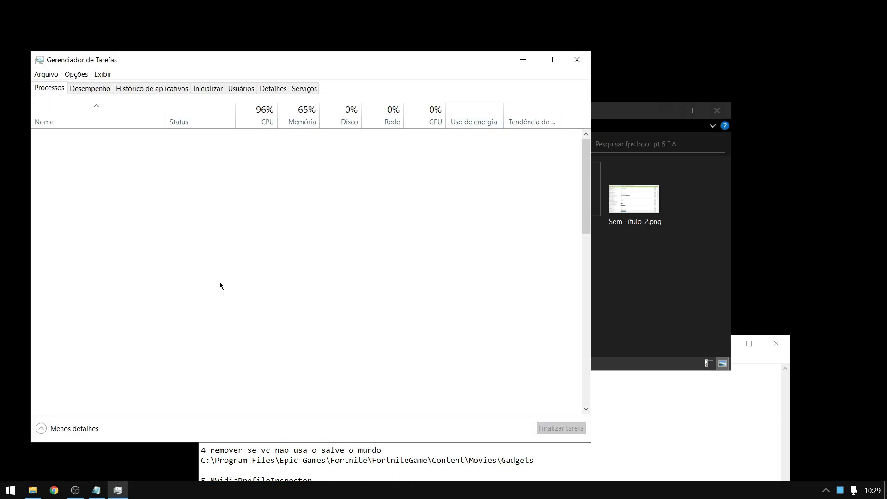
click(89, 88)
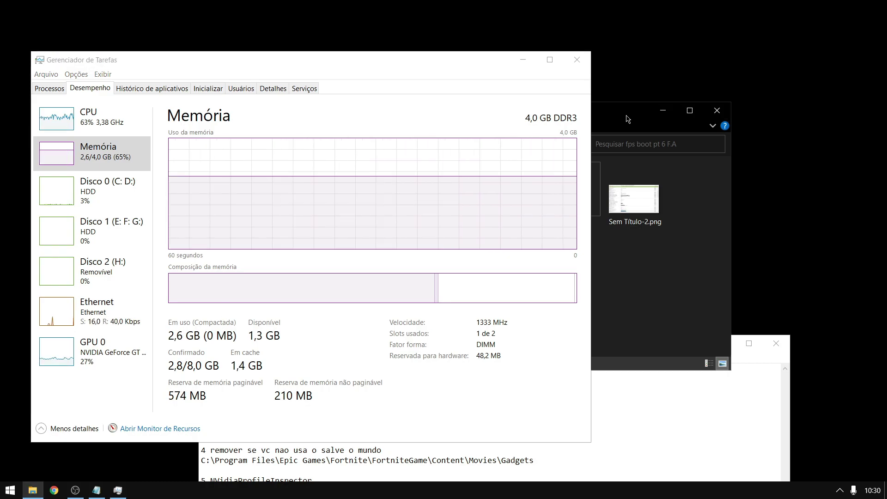
Run EmptyStandbyList.exe as administrator beside Task Manager, and close Task Manager after checking the cached memory
drag(627, 116, 823, 76)
drag(730, 263, 682, 131)
drag(716, 249, 663, 183)
drag(738, 217, 702, 182)
right_click(686, 177)
click(684, 153)
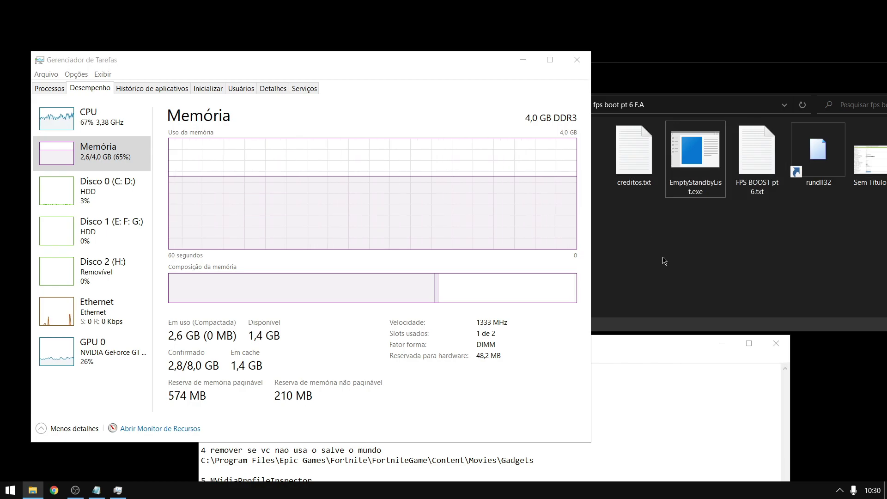
right_click(681, 140)
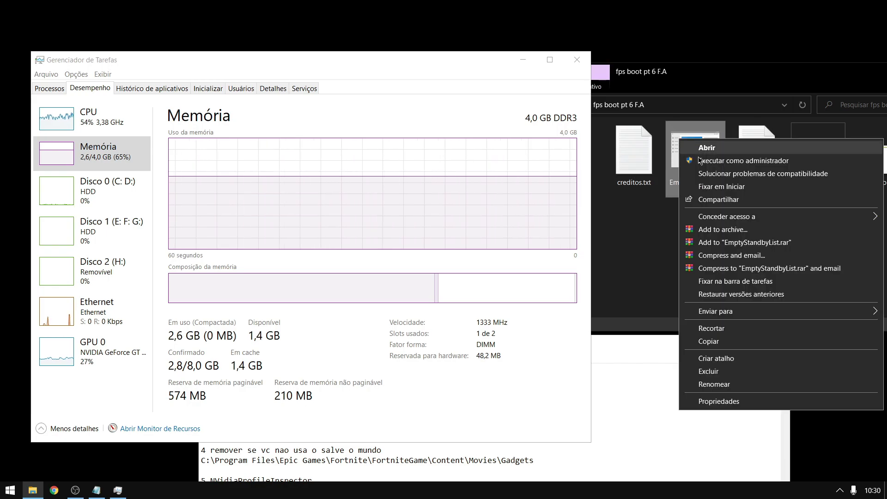
click(723, 160)
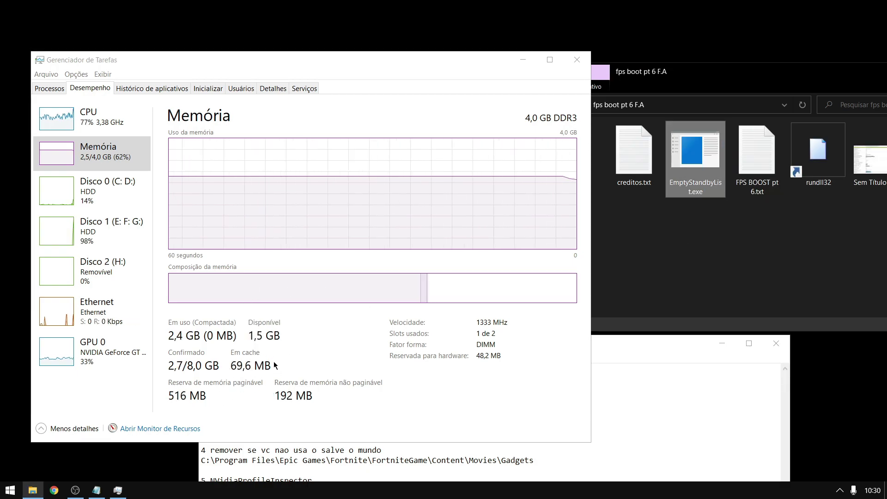
click(267, 387)
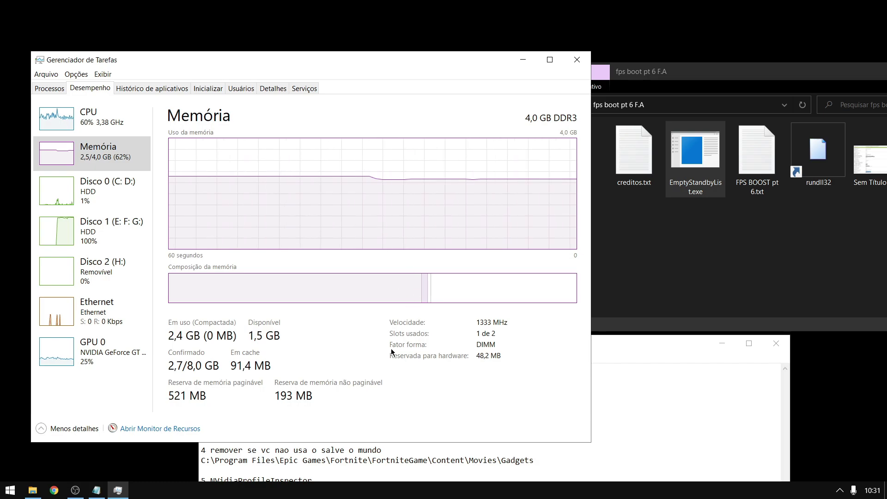
click(577, 61)
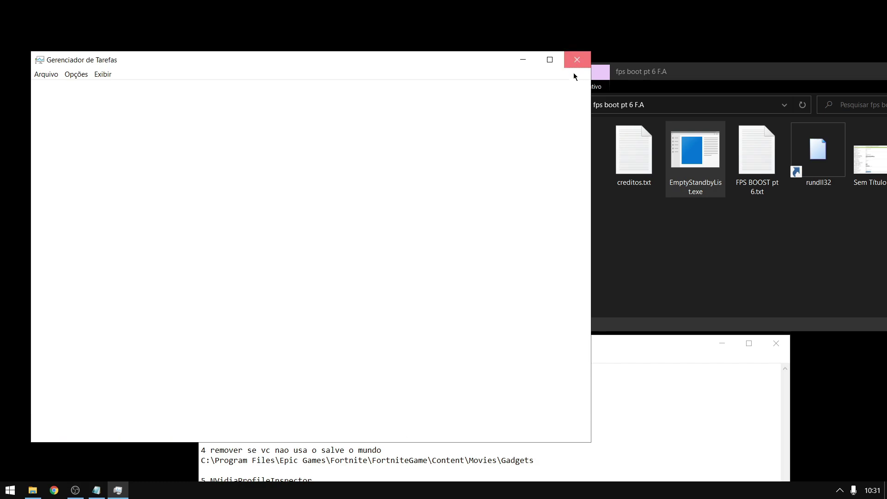
drag(723, 256, 688, 227)
drag(692, 261, 687, 171)
drag(799, 226, 788, 241)
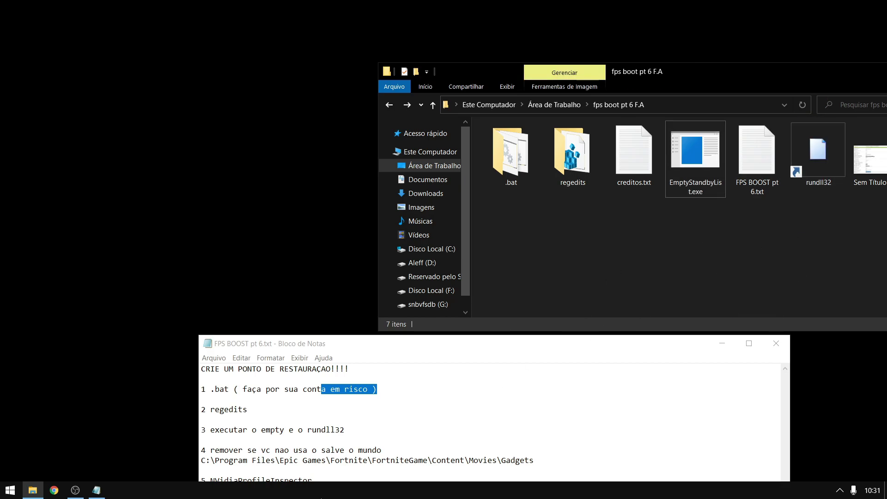
Reopen Task Manager and examine the detailed list of running processes
right_click(328, 490)
click(449, 442)
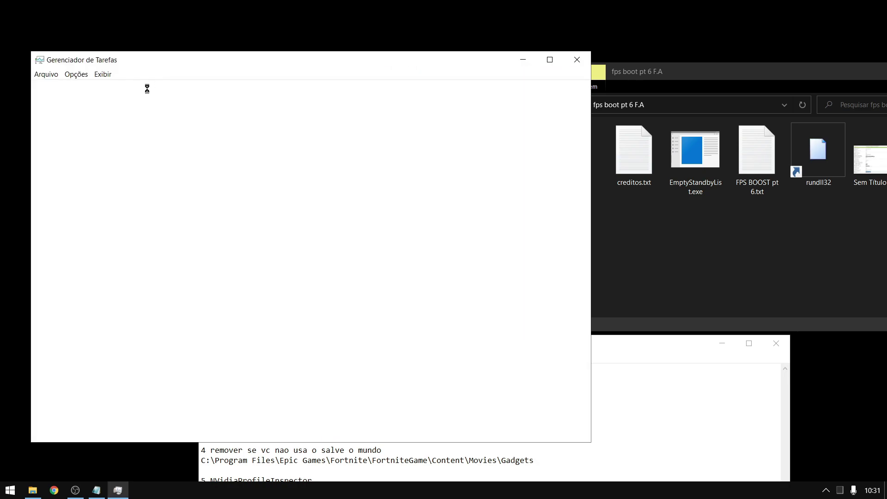
click(284, 90)
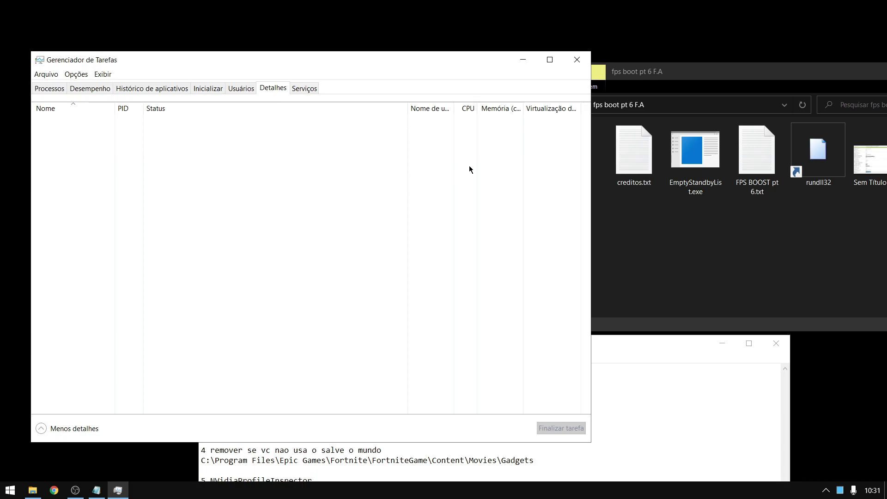
drag(825, 255, 773, 193)
drag(770, 235, 679, 229)
click(473, 119)
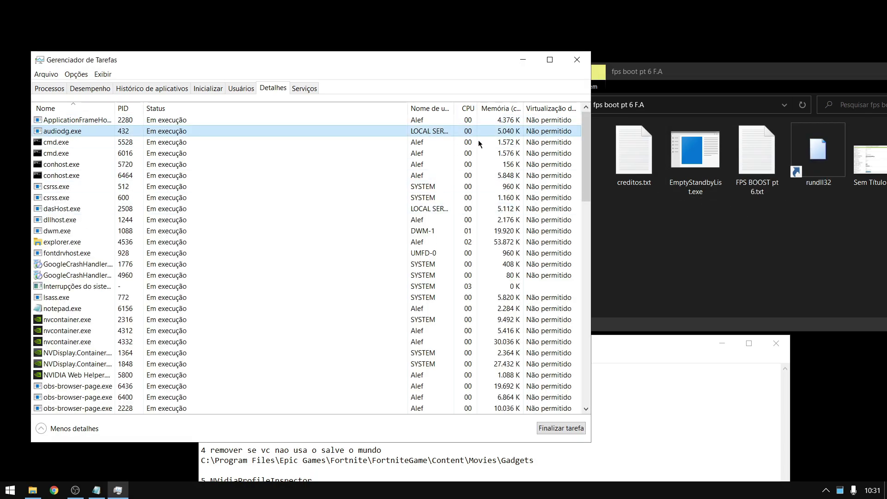
click(469, 342)
scroll(470, 342, down, 9)
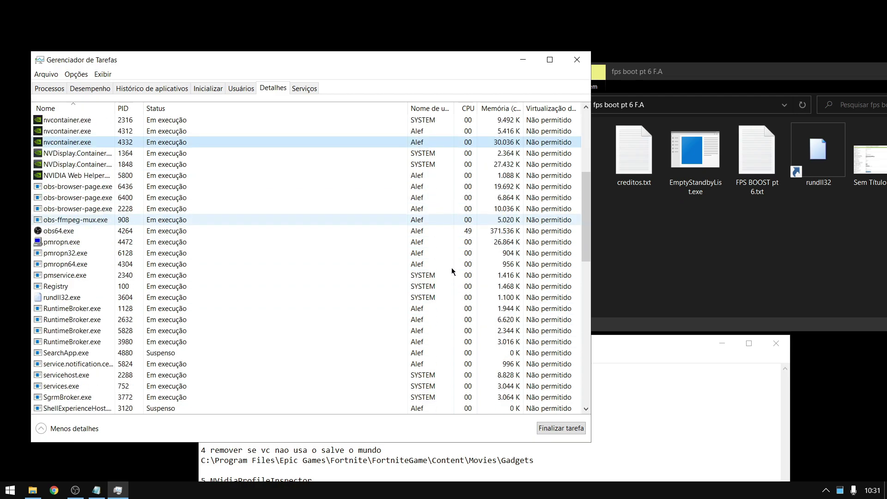
scroll(448, 277, up, 8)
scroll(440, 244, up, 1)
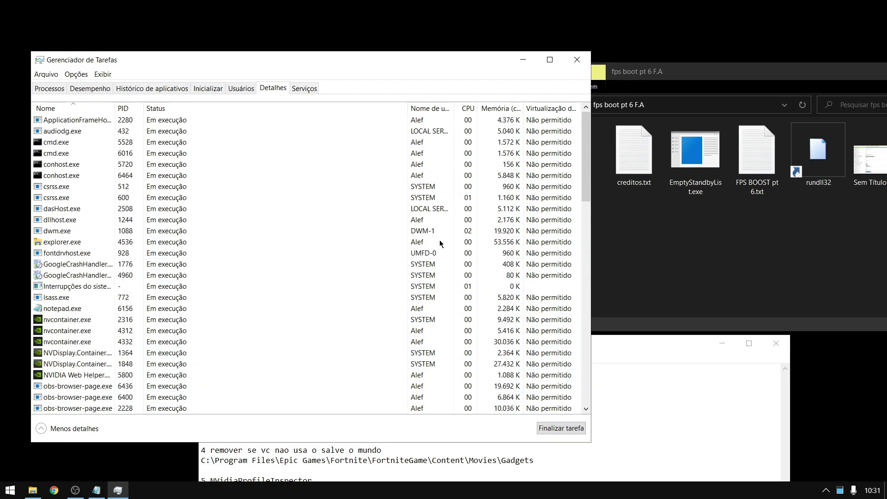
click(467, 220)
Select the rundll32 shortcut in the folder and check the memory use of the processes in Task Manager
click(817, 130)
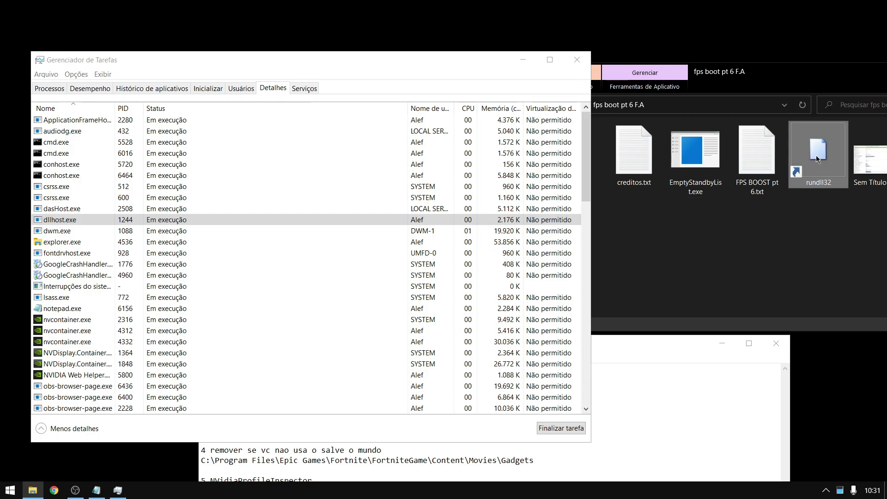
click(410, 231)
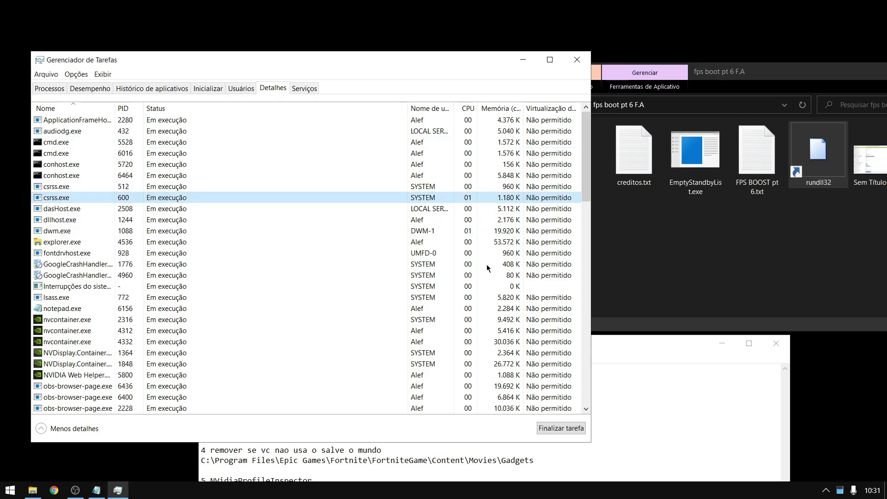
click(465, 309)
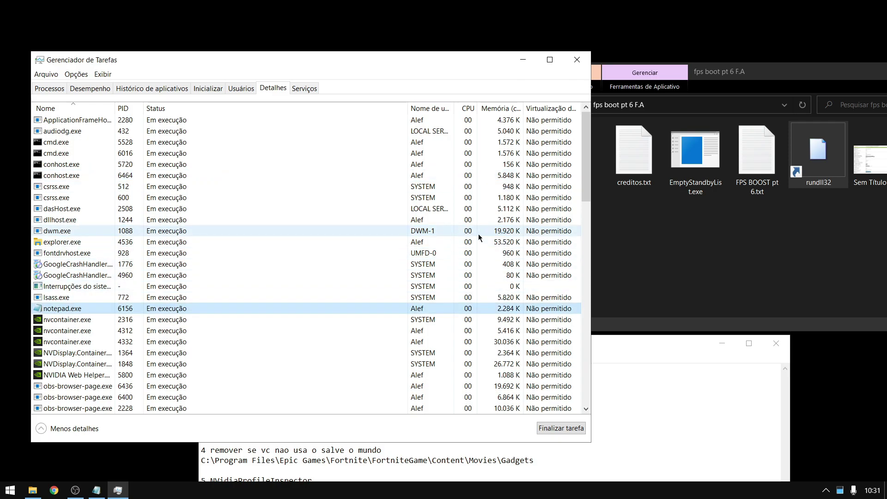
Check the memory use of the cmd.exe and conhost.exe processes in Task Manager, and close Task Manager
click(508, 175)
click(508, 209)
click(490, 164)
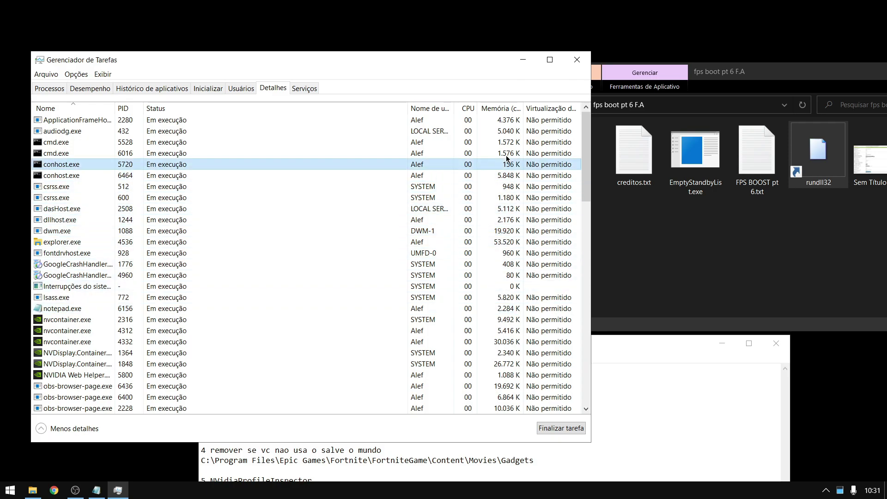
click(488, 175)
drag(809, 237, 802, 203)
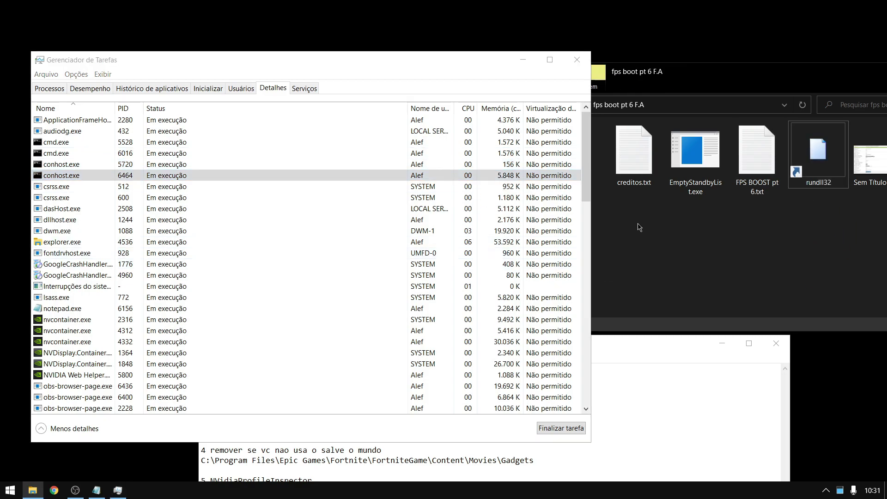
click(577, 60)
drag(688, 207, 596, 173)
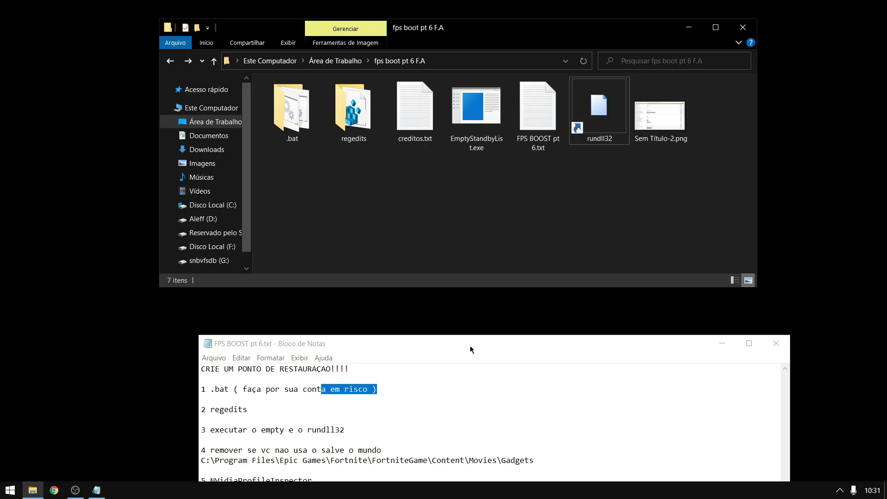
Bring the FPS BOOST pt 6 checklist forward and read items 4 and 5 on removing Salve o Mundo files and NVidiaProfileInspector
drag(407, 409, 418, 380)
drag(459, 350, 500, 204)
drag(388, 337, 363, 305)
drag(326, 305, 430, 306)
drag(566, 316, 575, 317)
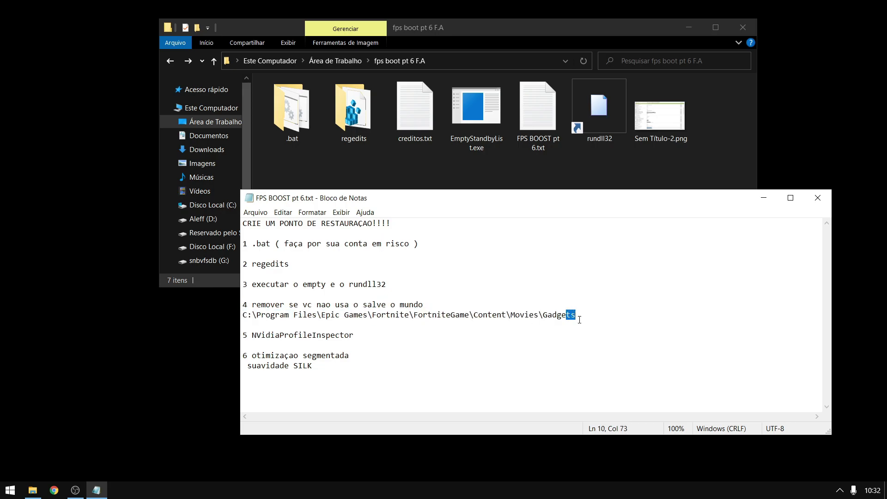
drag(244, 335, 419, 336)
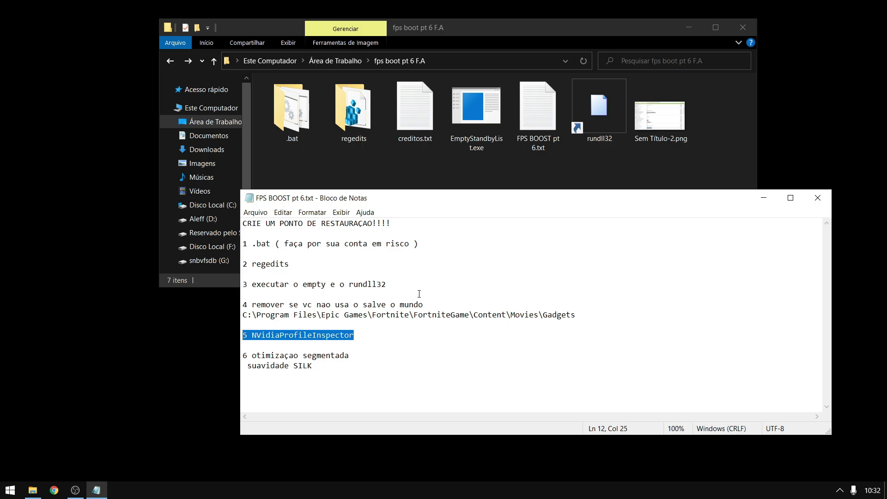
drag(479, 195, 417, 237)
click(276, 367)
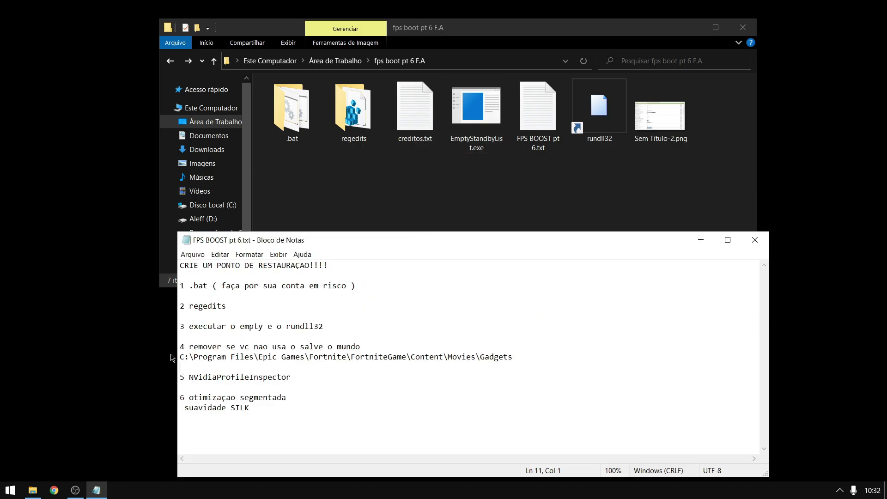
Copy the Gadgets path from checklist item 4, try to open it in File Explorer, and dismiss the error
drag(180, 357, 516, 357)
key(ctrl+c)
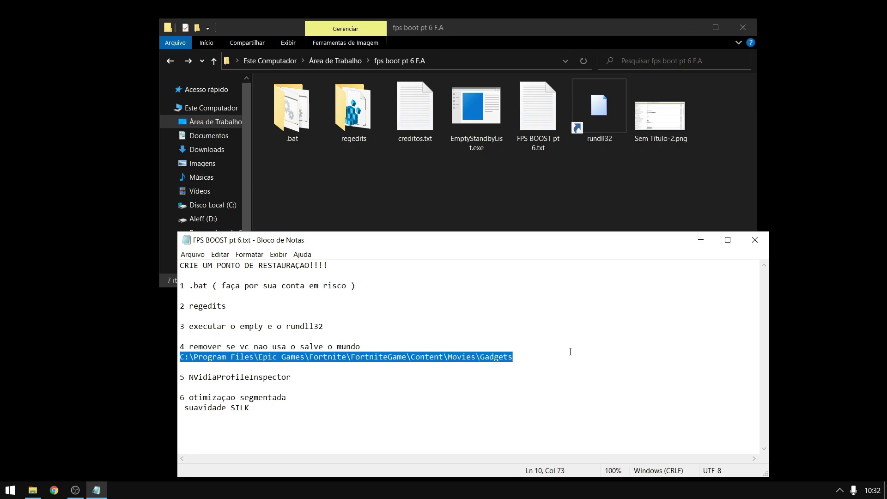
click(469, 60)
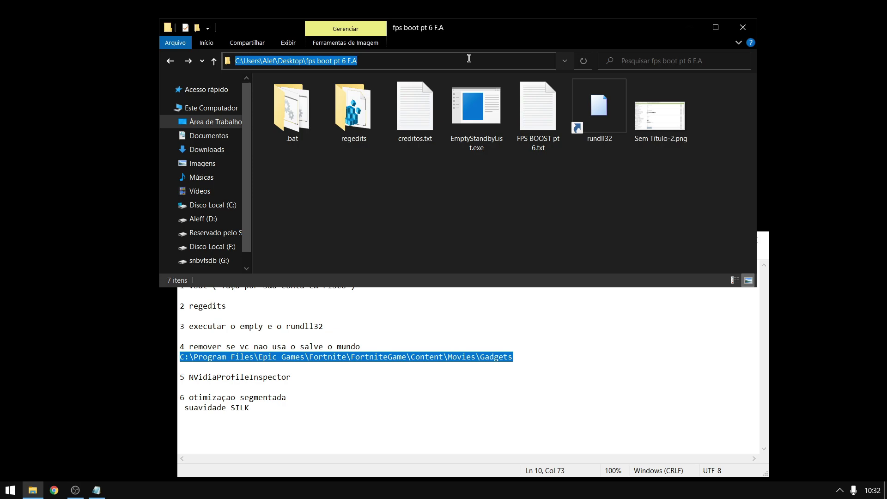
key(ctrl+v)
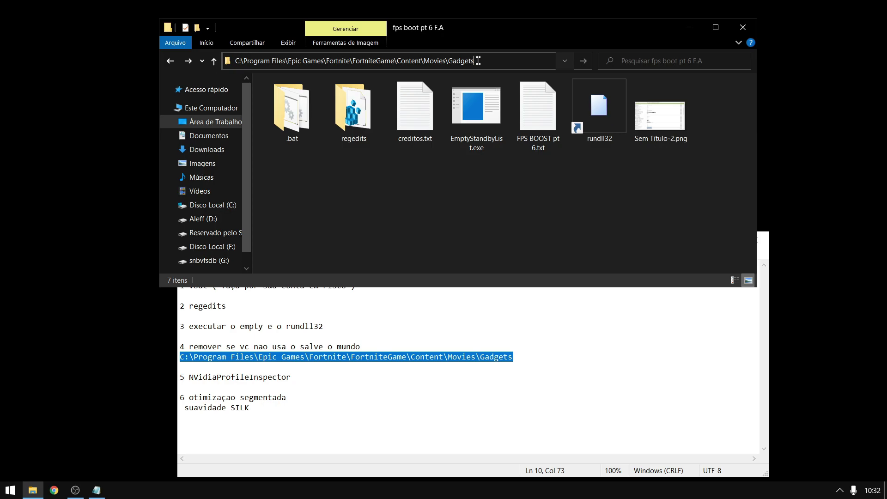
key(Return)
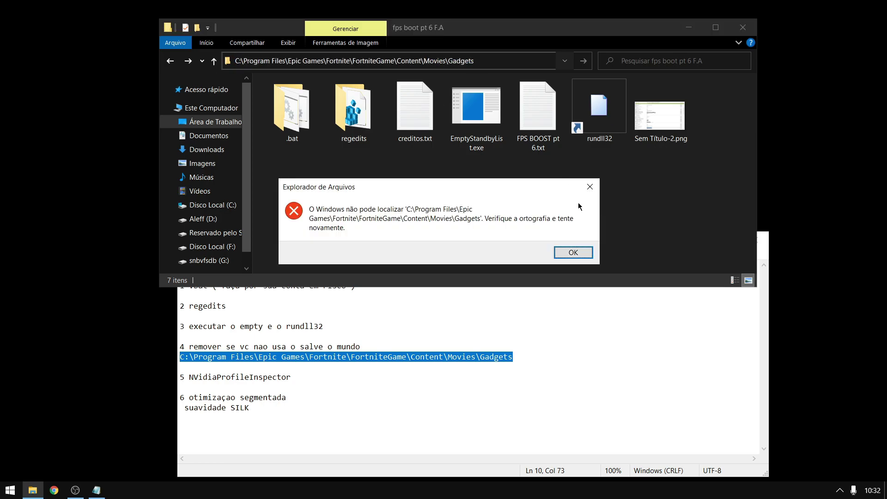
click(573, 252)
Browse the D: drive to the Fortnite\FortniteGame\Content\Movies\Gadgets folder
click(226, 226)
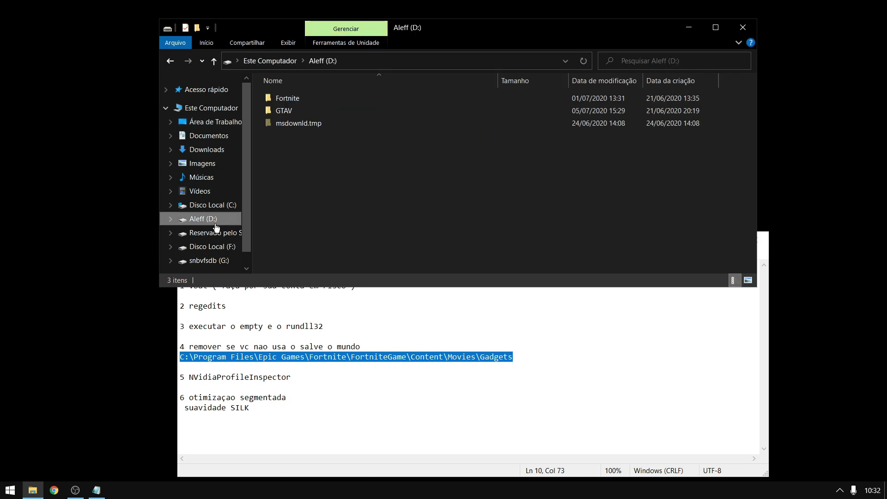
drag(420, 224, 328, 139)
double_click(317, 98)
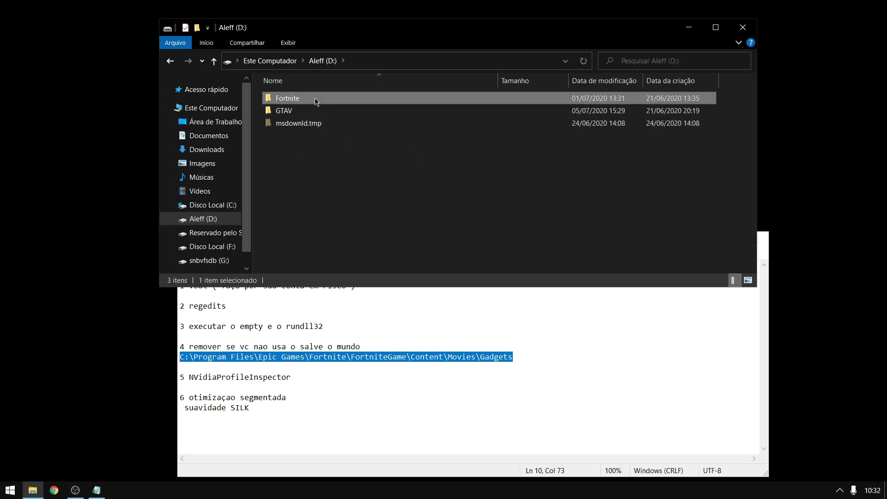
double_click(315, 128)
double_click(342, 111)
double_click(306, 110)
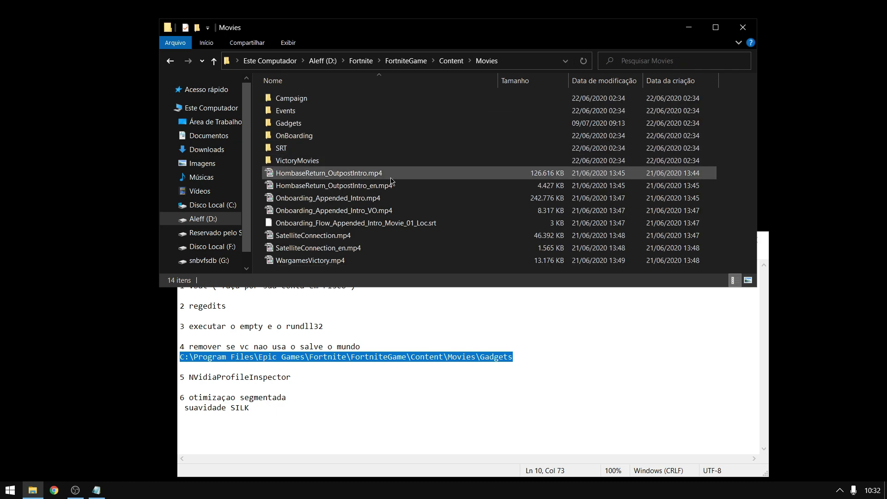
double_click(292, 123)
drag(510, 216, 412, 45)
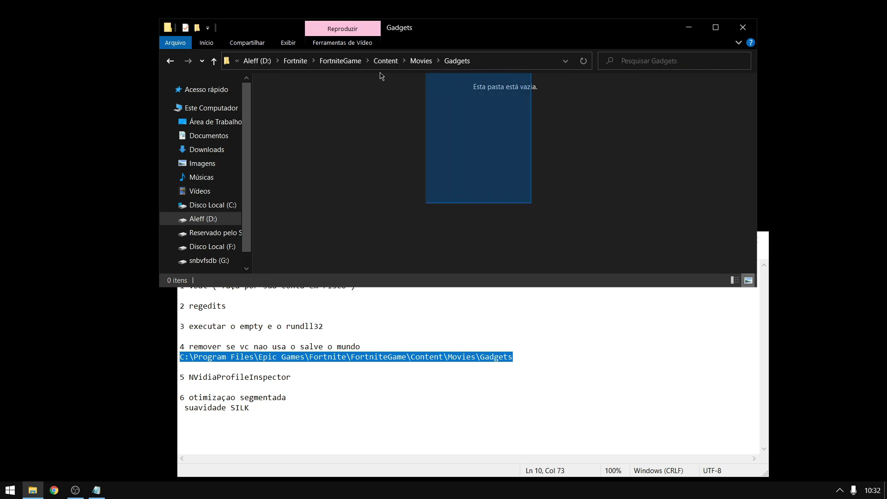
mouse_move(280, 92)
mouse_down()
mouse_move(832, 270)
mouse_move(844, 311)
mouse_move(550, 269)
mouse_move(281, 130)
mouse_move(781, 324)
mouse_move(771, 347)
mouse_up()
mouse_move(602, 230)
mouse_down()
mouse_move(503, 151)
mouse_move(466, 94)
mouse_up()
mouse_move(466, 94)
mouse_down()
mouse_move(508, 432)
mouse_move(269, 290)
mouse_move(271, 278)
mouse_up()
drag(298, 136, 624, 275)
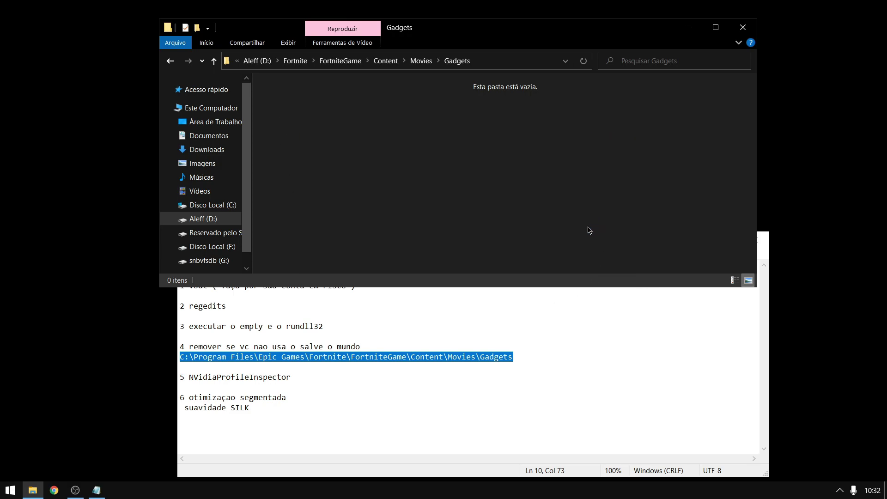
drag(468, 203, 526, 154)
Following checklist item 5, run NVidiaProfileInspectorDmW.exe from its folder in Downloads and accept resetting the window position
drag(181, 378, 298, 377)
click(300, 373)
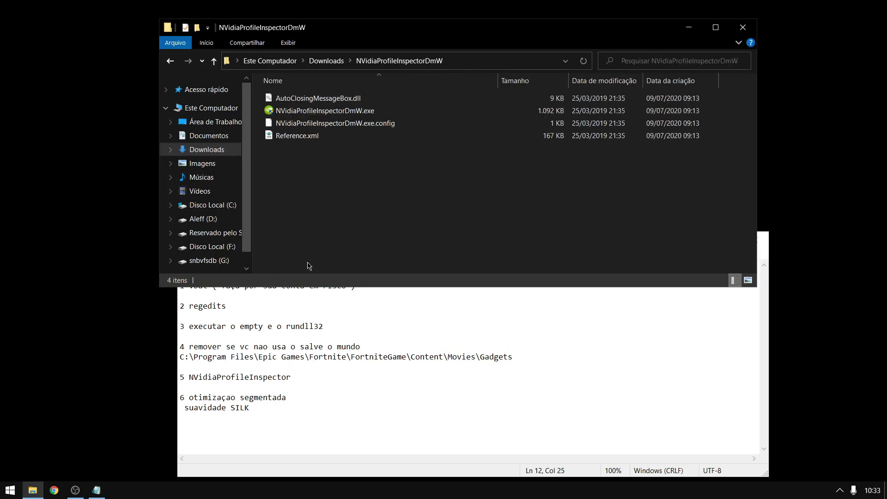
drag(437, 189, 388, 198)
drag(535, 254, 323, 155)
click(322, 116)
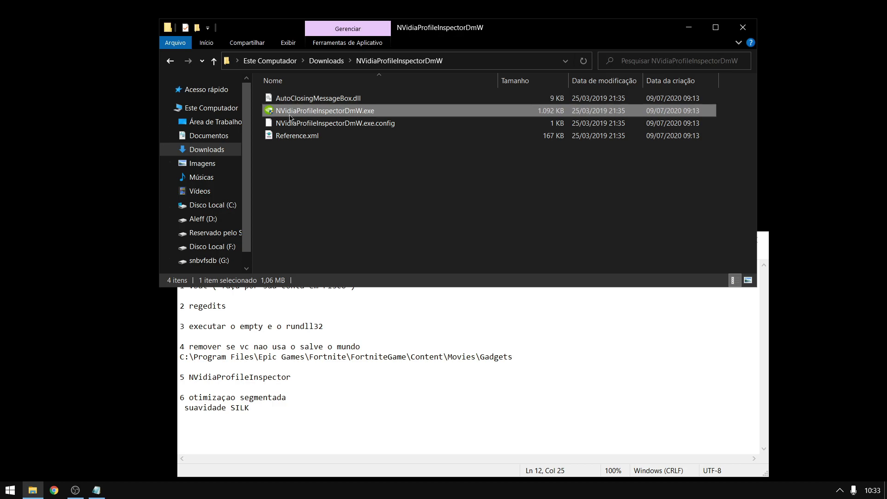
double_click(305, 116)
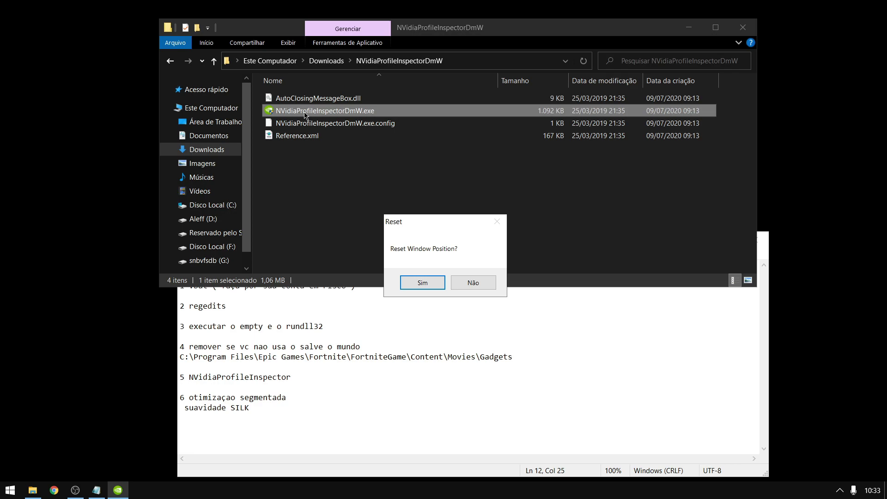
key(Return)
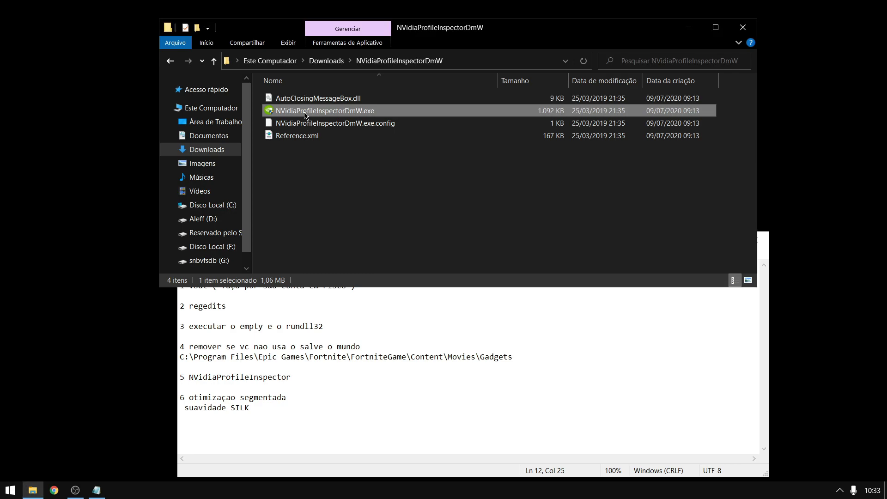